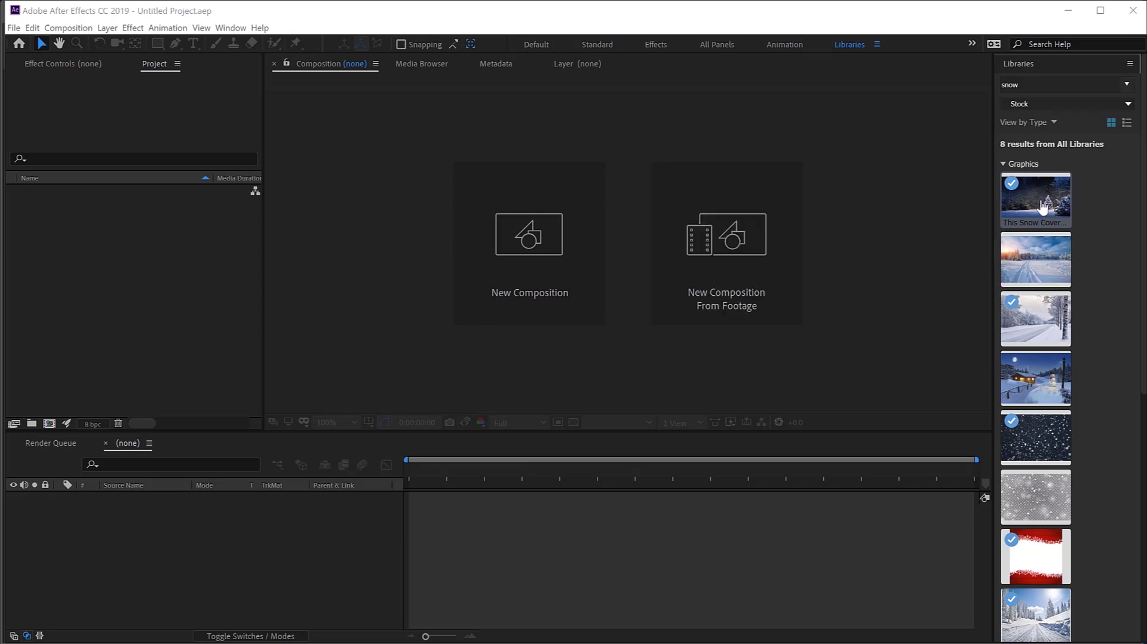
Make a new composition called 'Background' at 2100×1400, 15 fps, five seconds long.
{"action": "mouse_move", "coordinate": [1041, 194]}
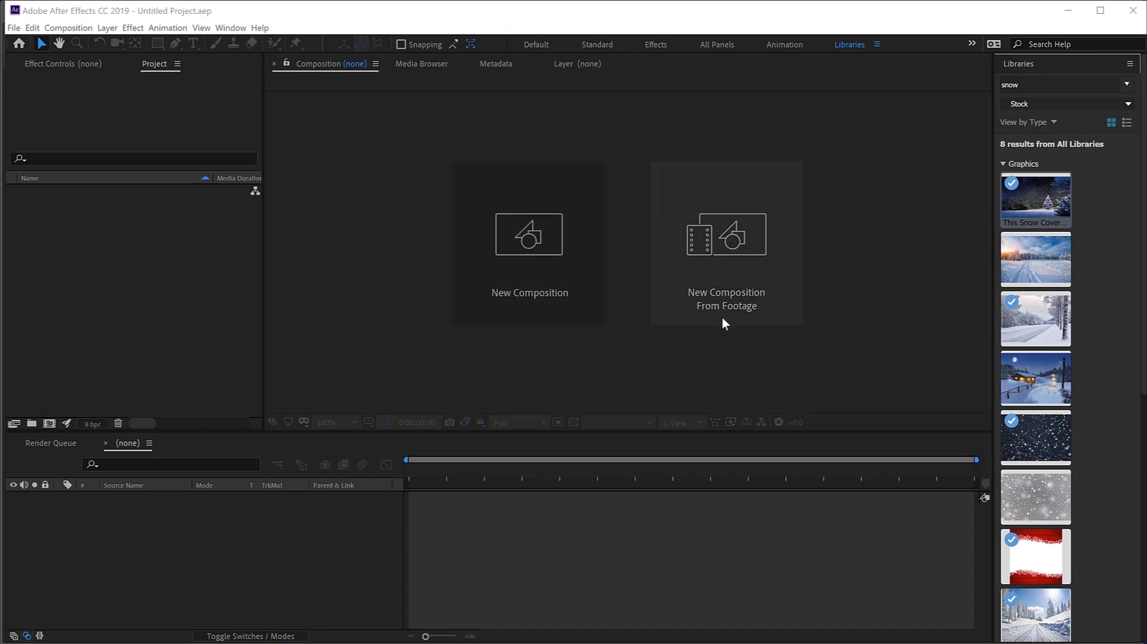
{"action": "left_click", "coordinate": [521, 257]}
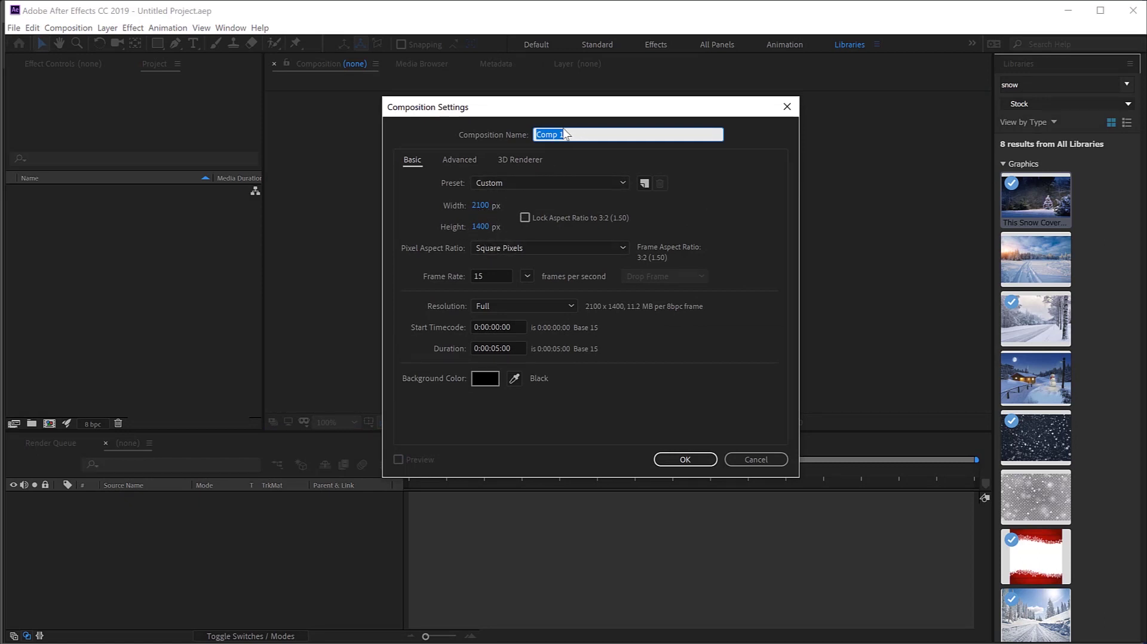
{"action": "type", "text": "Background"}
{"action": "left_click", "coordinate": [686, 460]}
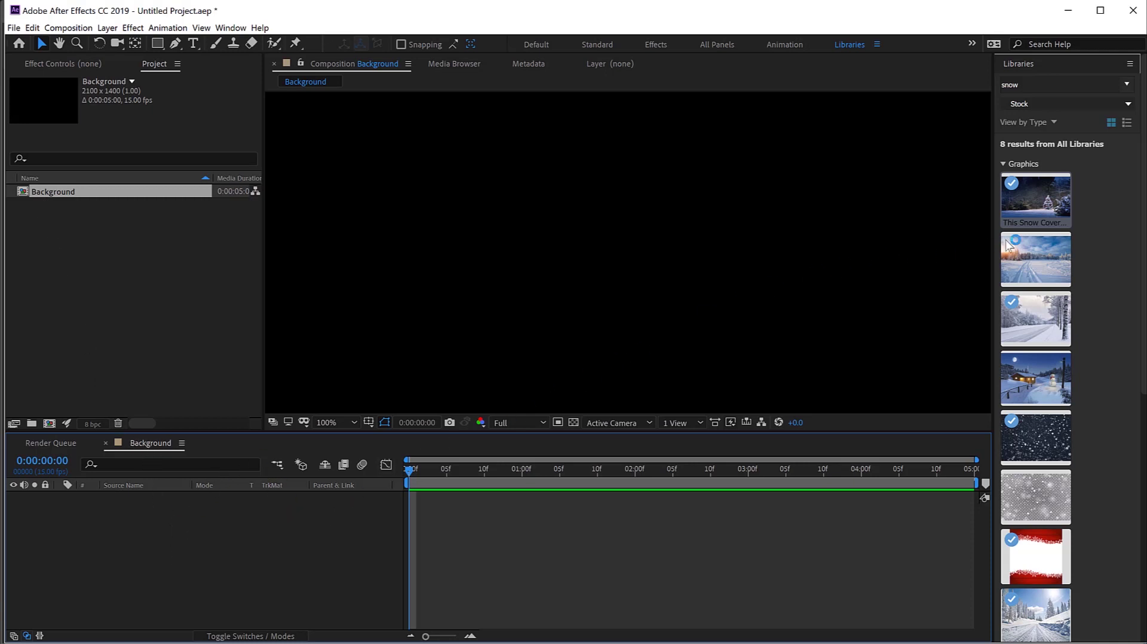
Import the snow-covered Christmas tree stock photo from Libraries and drop it onto the Background timeline.
{"action": "left_click_drag", "start_coordinate": [1033, 205], "coordinate": [135, 305]}
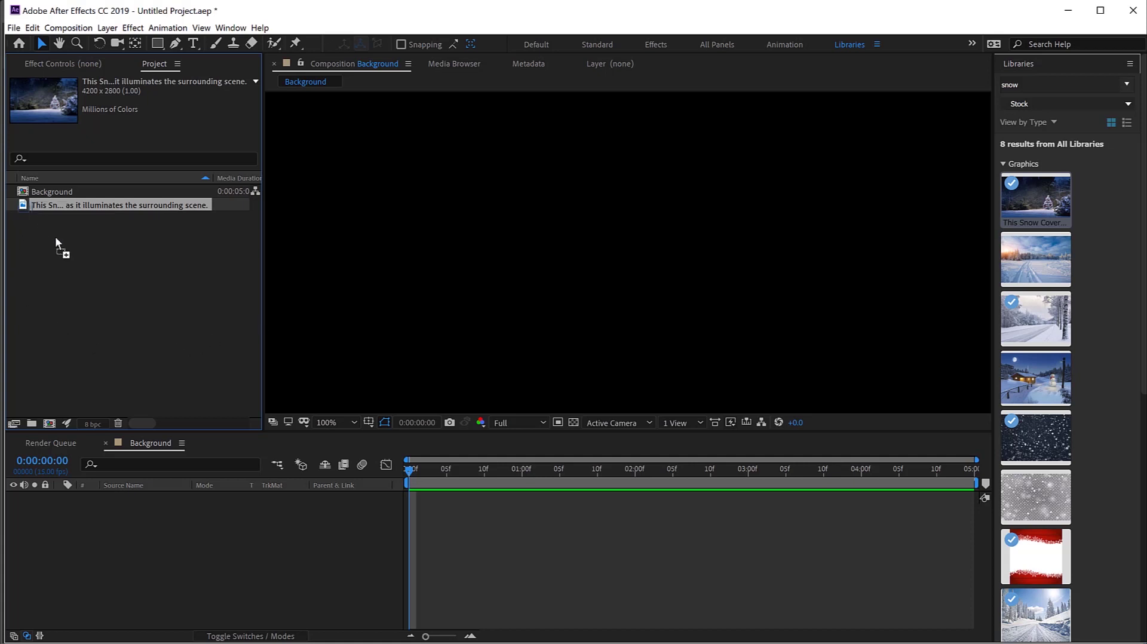
{"action": "left_click_drag", "start_coordinate": [150, 421], "coordinate": [174, 532]}
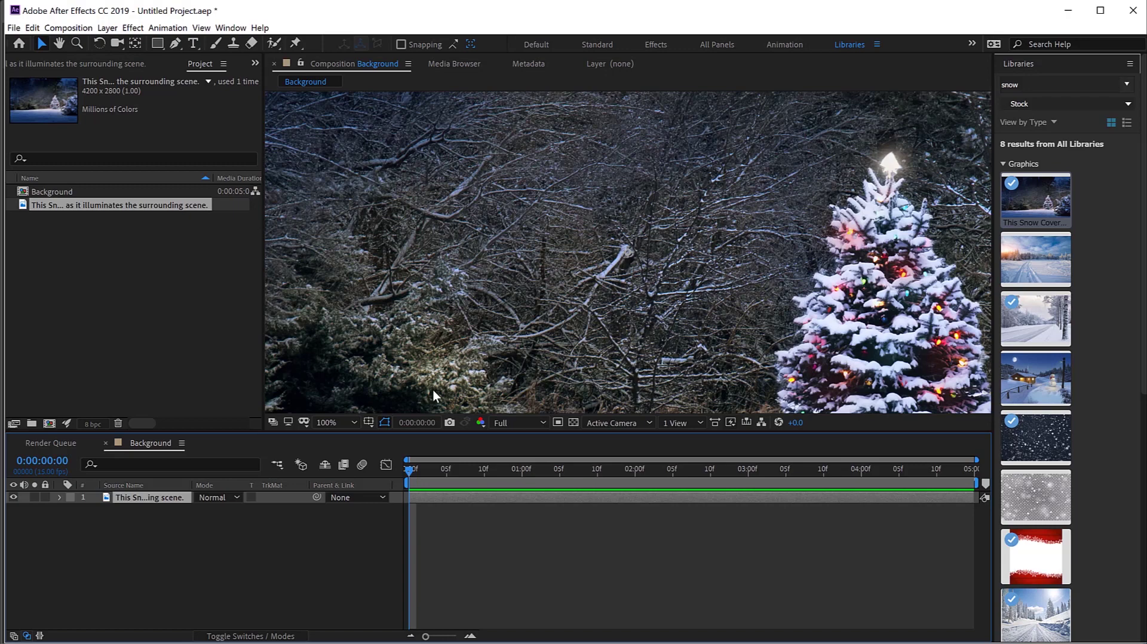
Scale the tree photo layer to 50% and fit the whole composition in the viewer.
{"action": "key", "text": "s"}
{"action": "left_click", "coordinate": [218, 509]}
{"action": "type", "text": "50"}
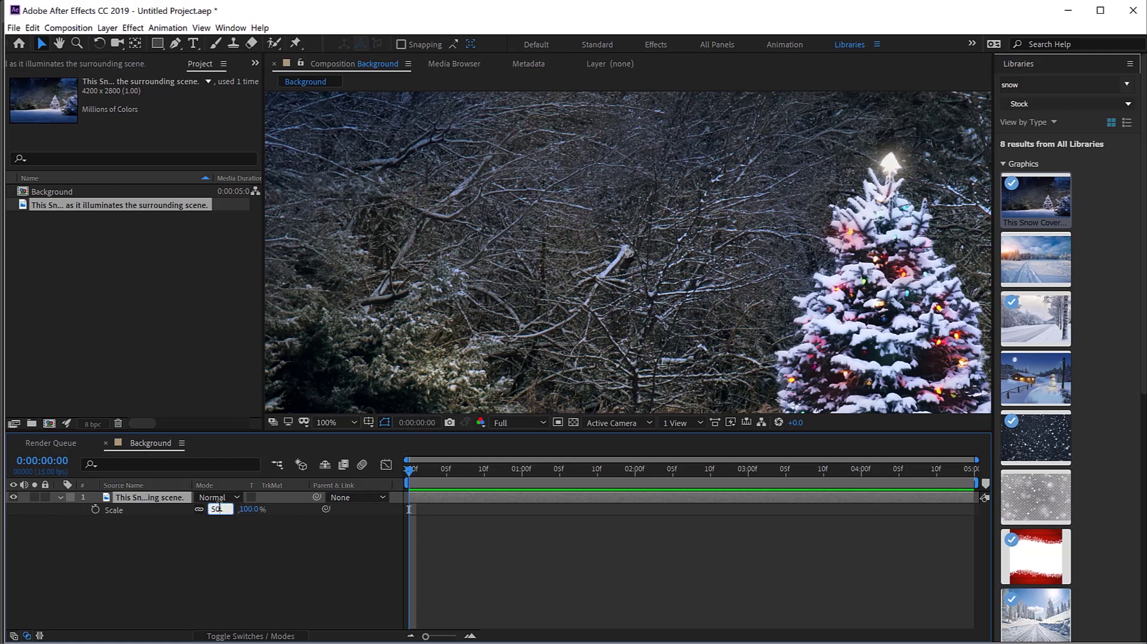
{"action": "key", "text": "Return"}
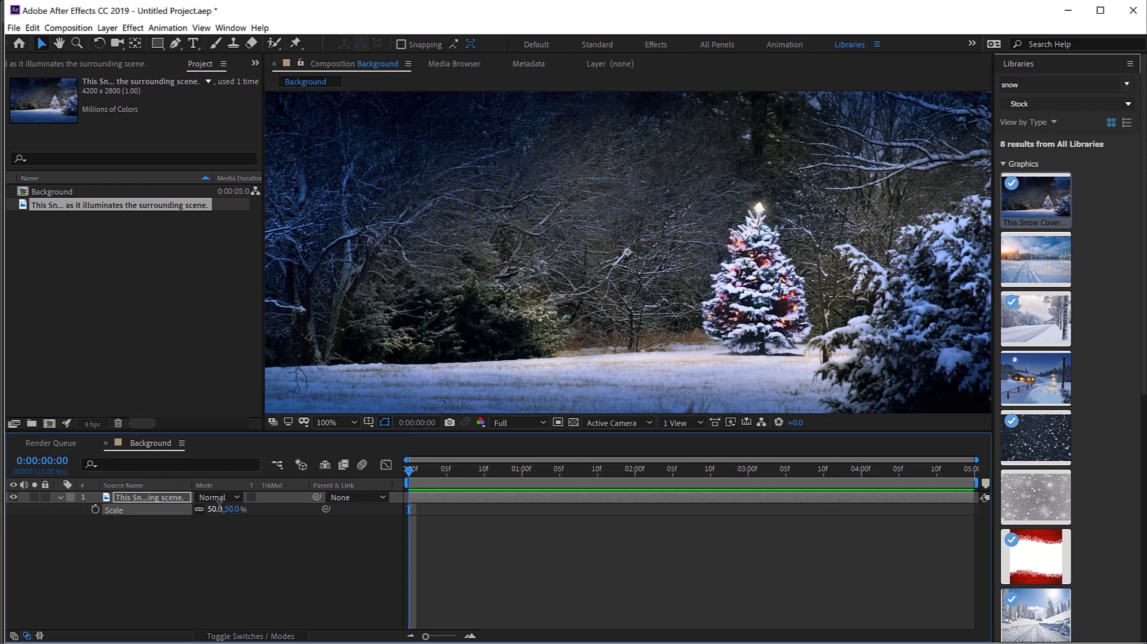
{"action": "left_click", "coordinate": [354, 423]}
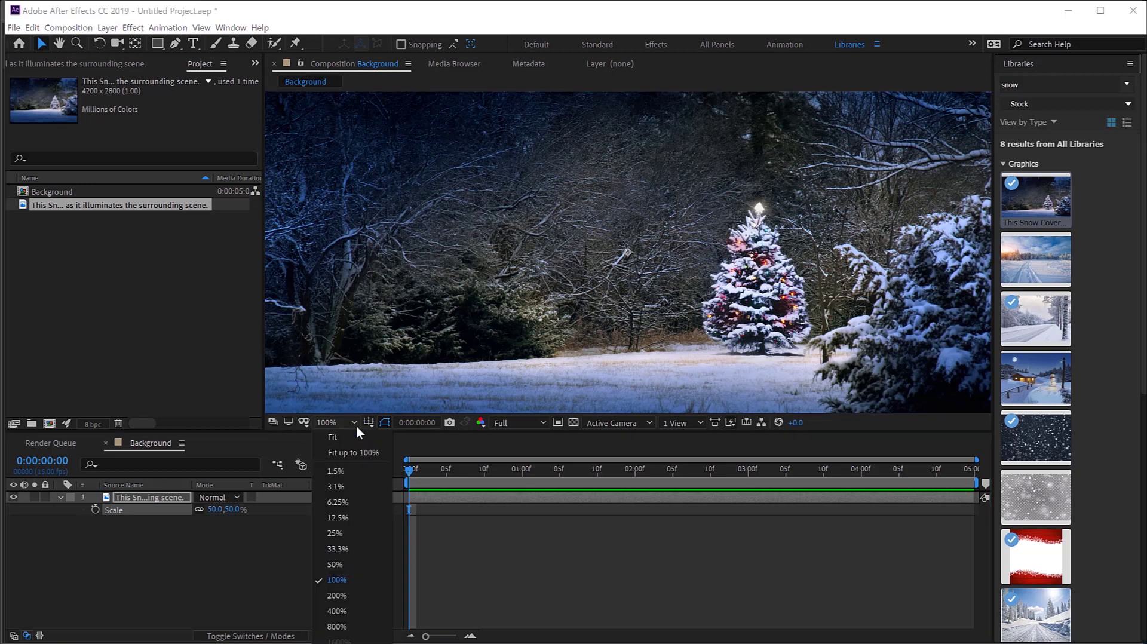
{"action": "key", "text": "Escape"}
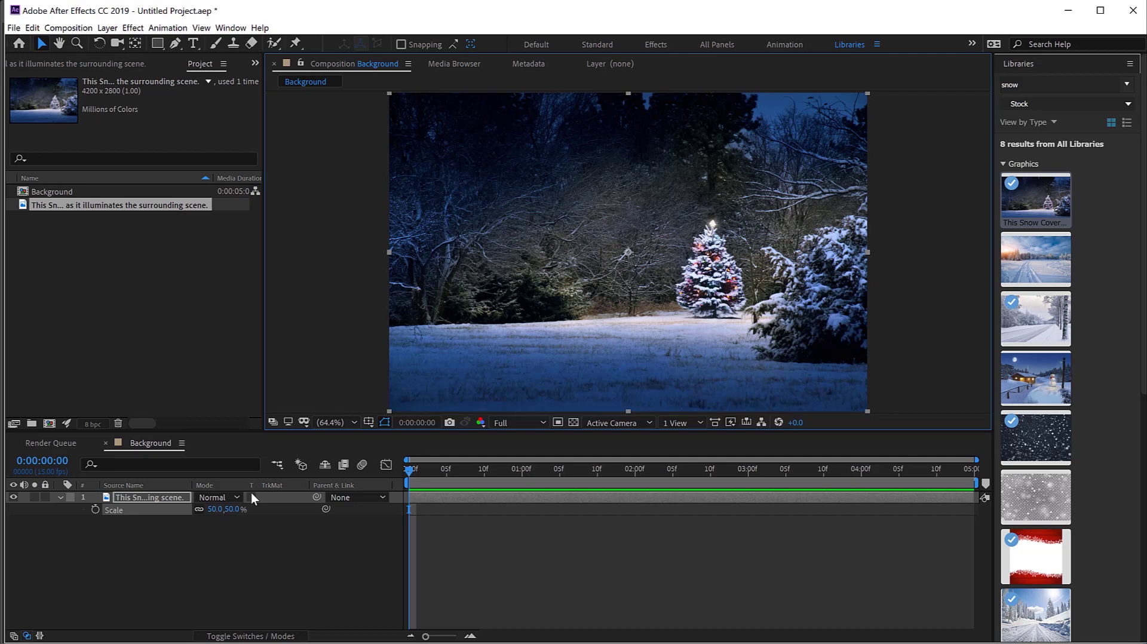
Create a black, comp-sized 2100×1400 solid named 'Snow' above the tree photo.
{"action": "left_click", "coordinate": [108, 27]}
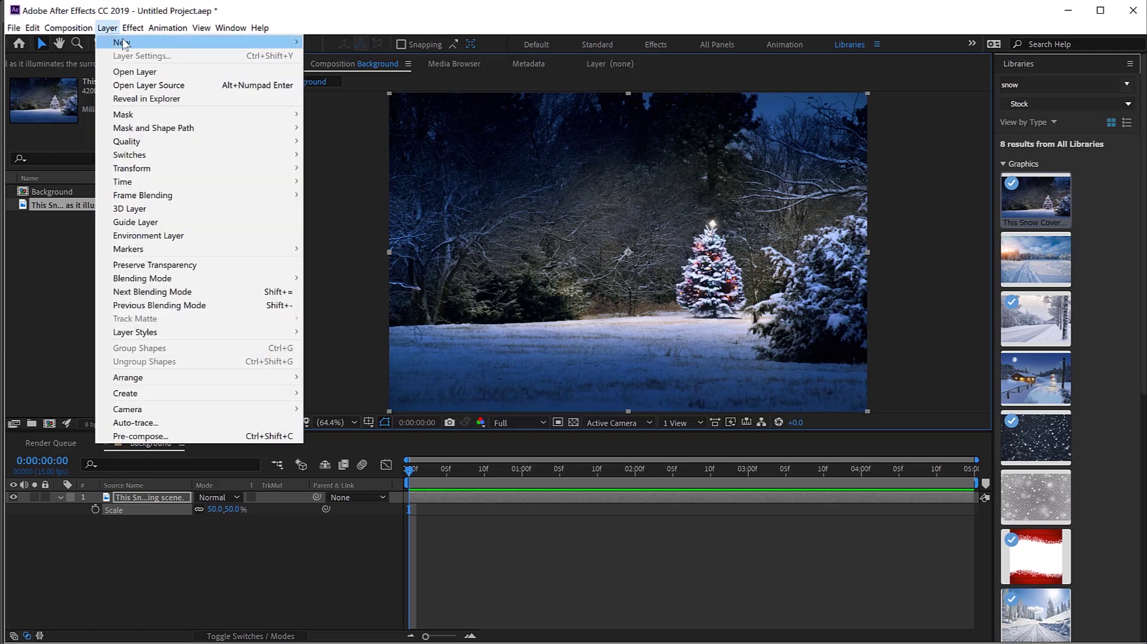
{"action": "mouse_move", "coordinate": [252, 43]}
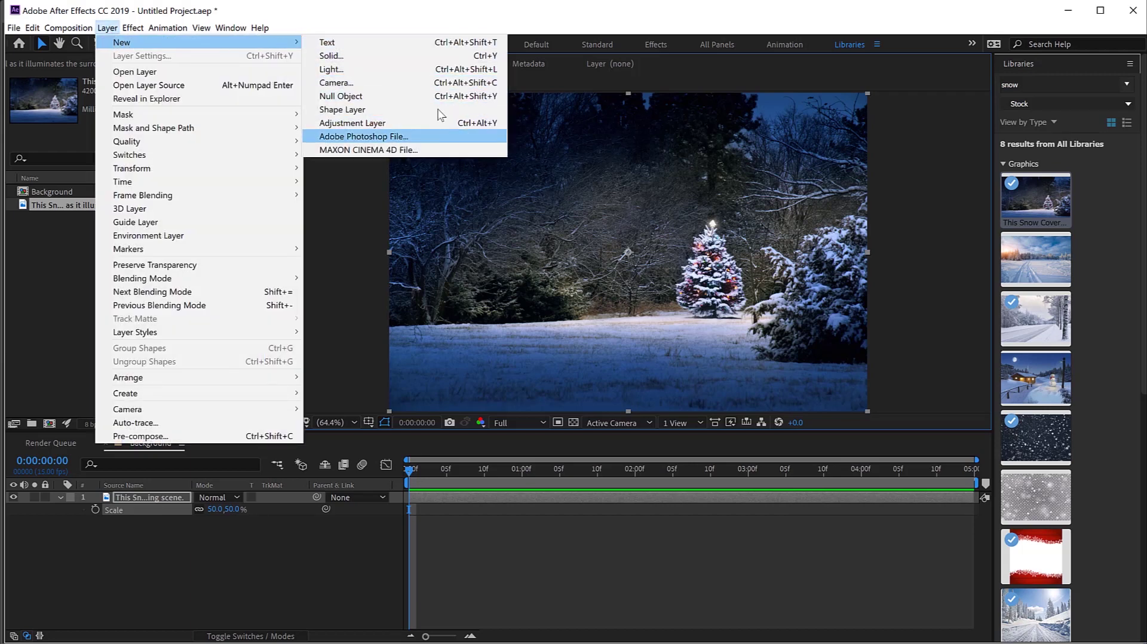
{"action": "left_click", "coordinate": [441, 55]}
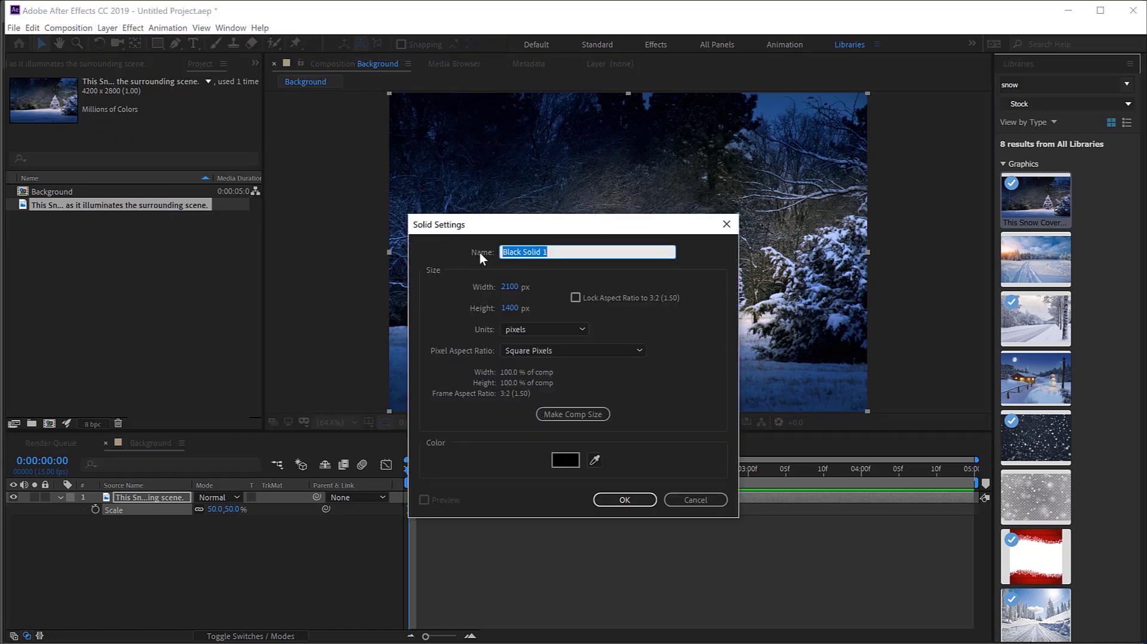
{"action": "type", "text": "Snow"}
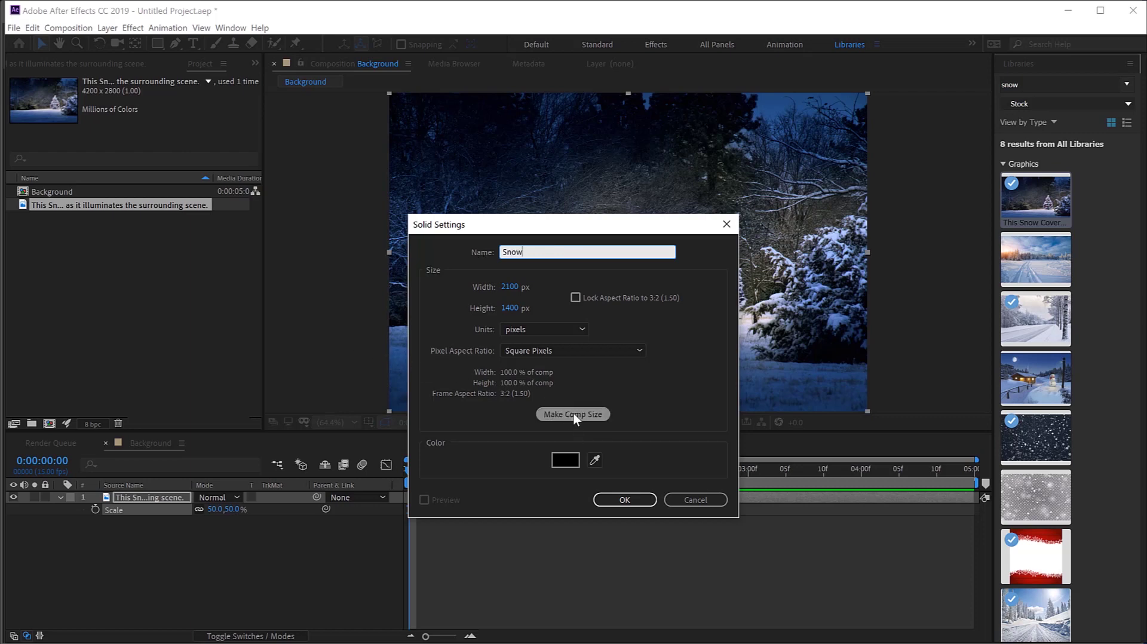
{"action": "left_click", "coordinate": [573, 413]}
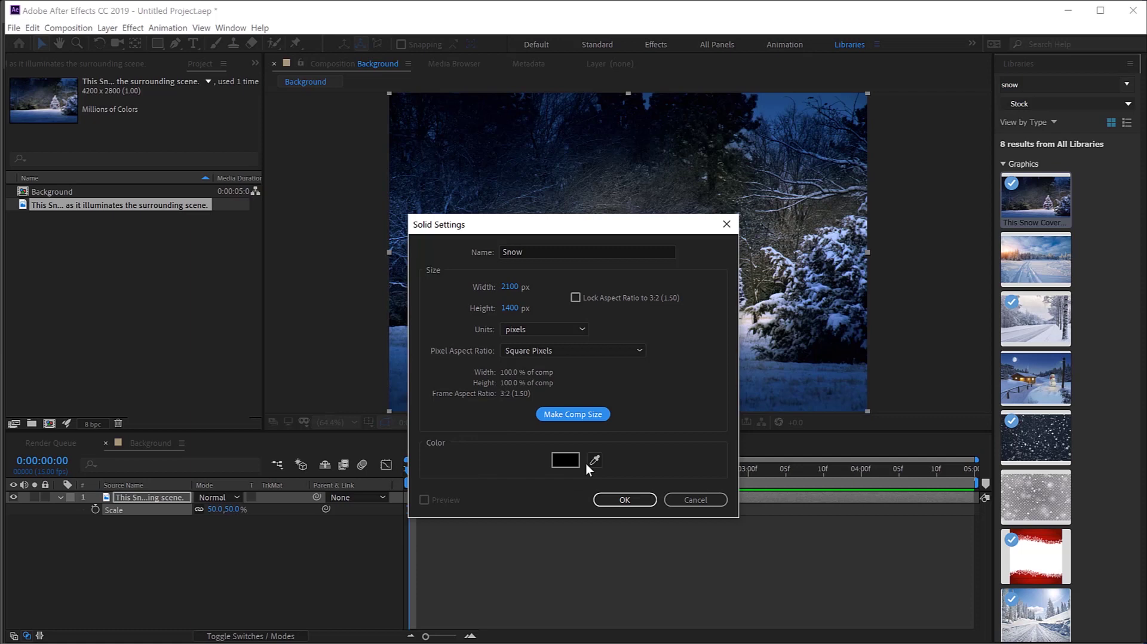
{"action": "left_click", "coordinate": [565, 459]}
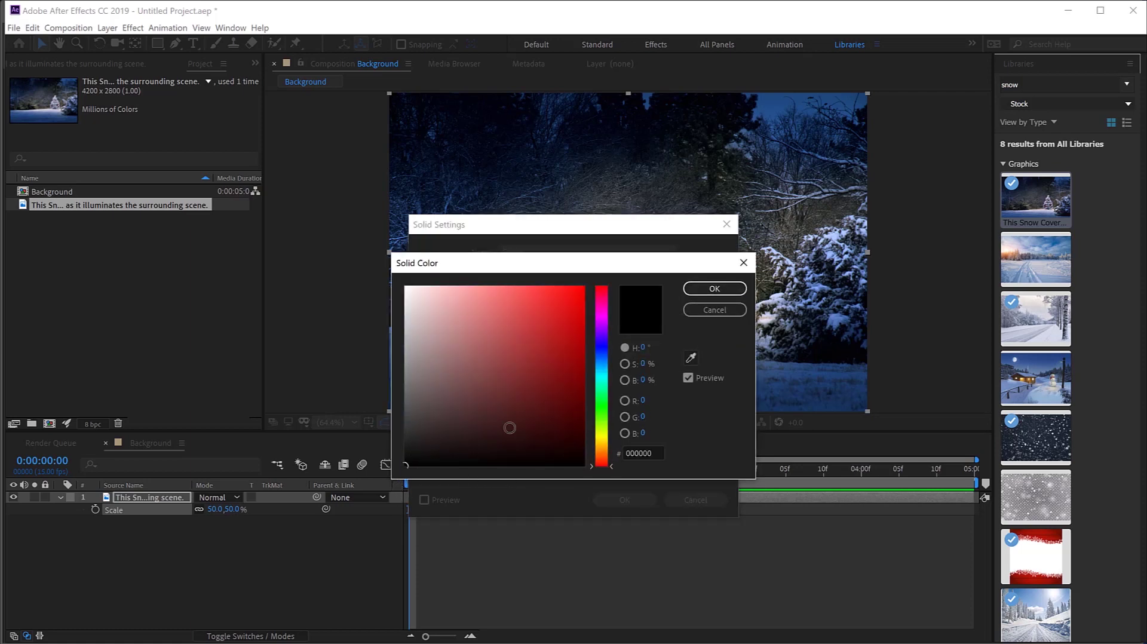
{"action": "left_click", "coordinate": [715, 292]}
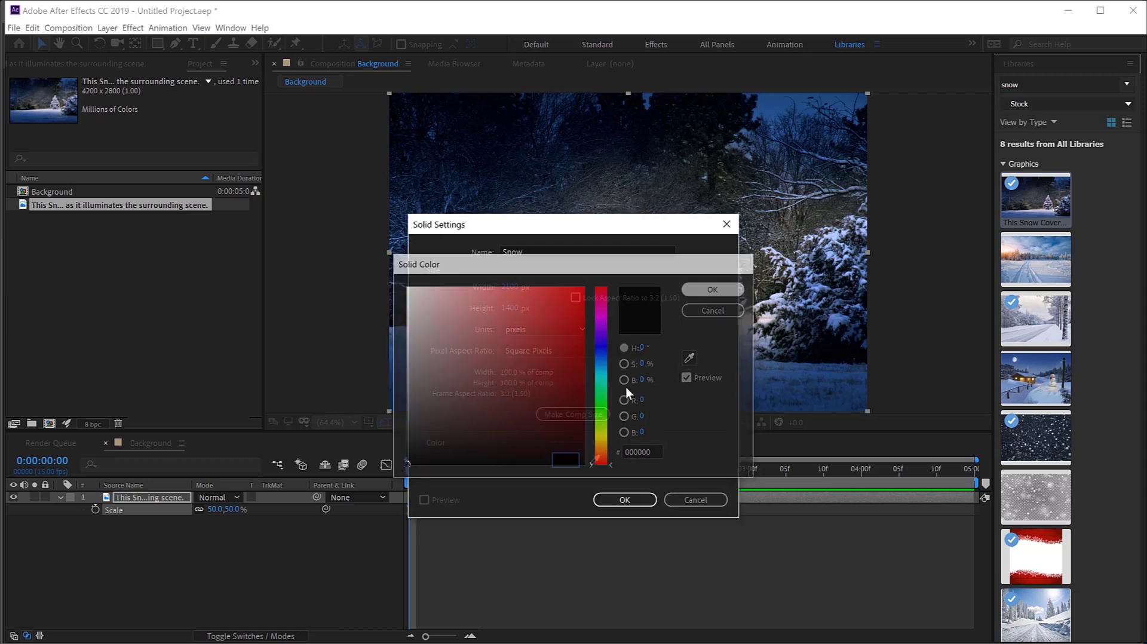
{"action": "left_click", "coordinate": [620, 499]}
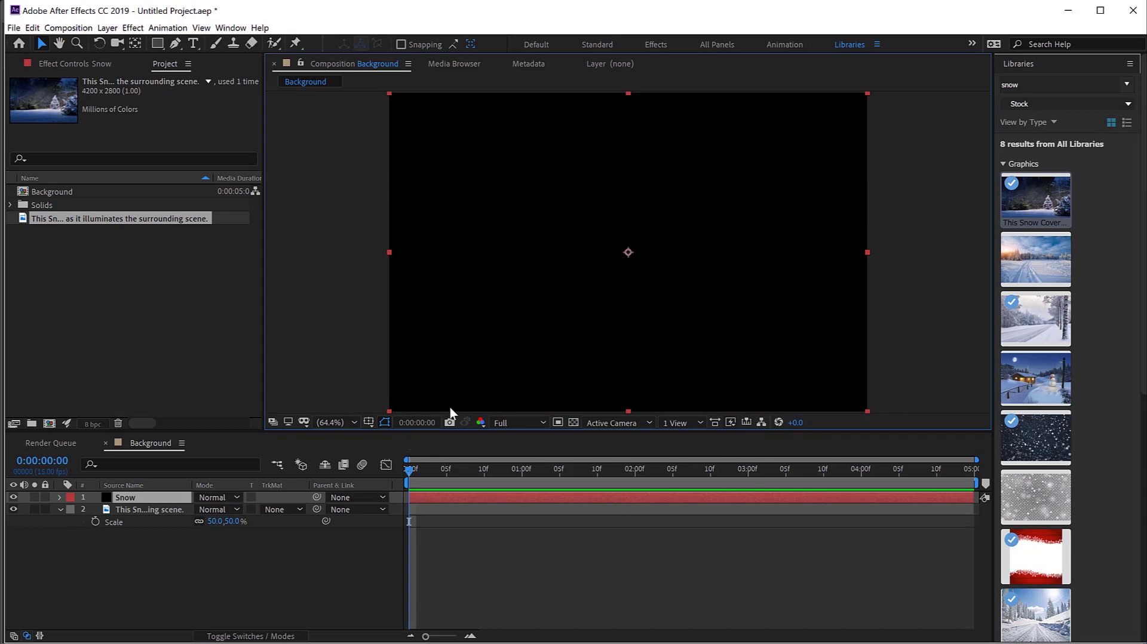
Apply CC Snowfall to the Snow layer with 19900 flakes, size 15 and 47% size variation.
{"action": "left_click", "coordinate": [133, 27]}
{"action": "mouse_move", "coordinate": [221, 301]}
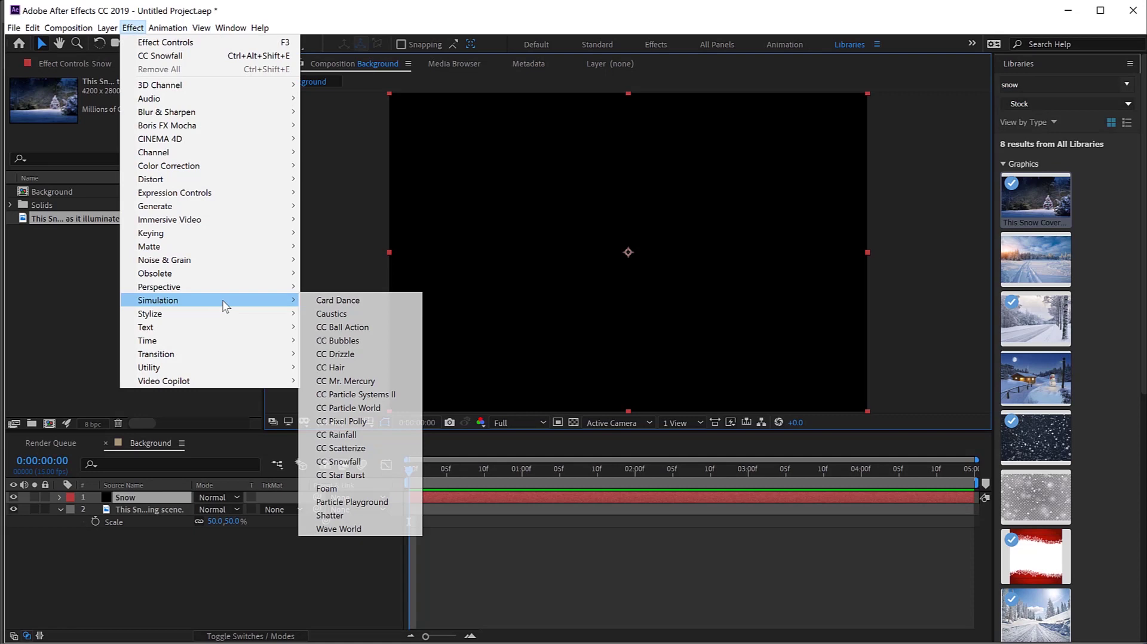
{"action": "left_click", "coordinate": [395, 462]}
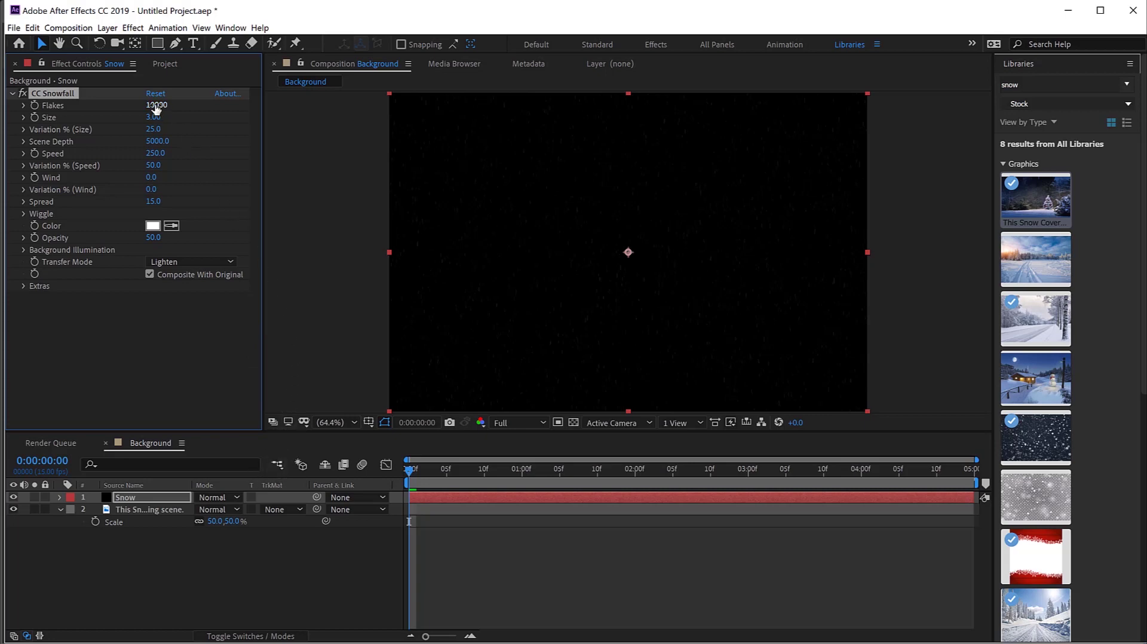
{"action": "left_click_drag", "start_coordinate": [157, 106], "coordinate": [642, 131]}
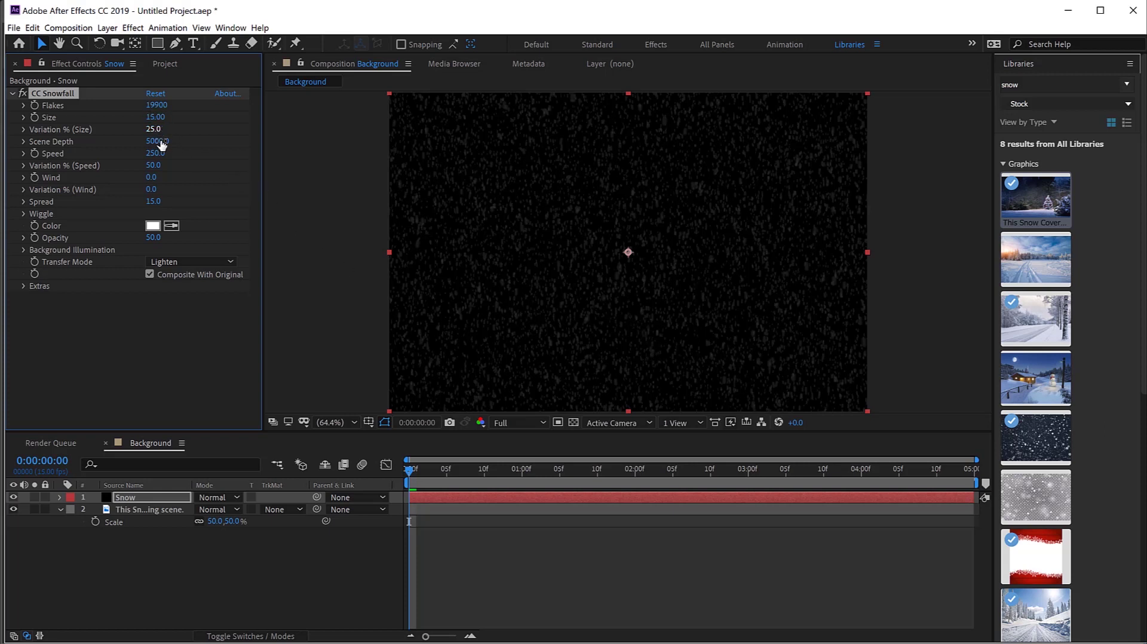
{"action": "left_click_drag", "start_coordinate": [154, 131], "coordinate": [182, 137]}
Toggle the timeline pane switches until the Mode column is showing.
{"action": "left_click", "coordinate": [26, 636]}
{"action": "left_click", "coordinate": [14, 636]}
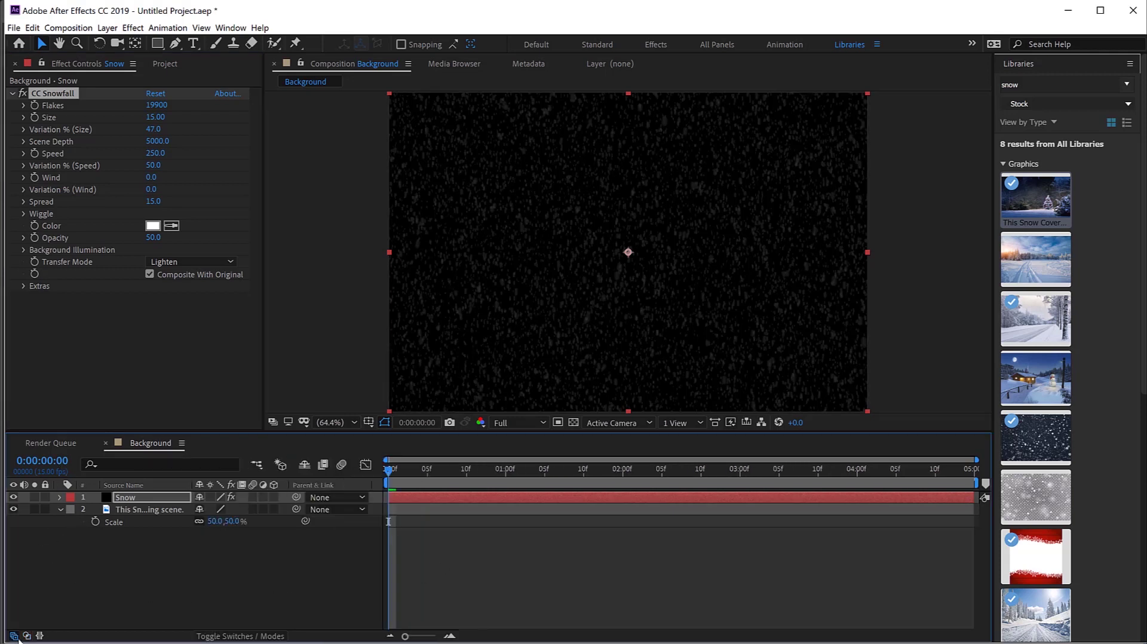
{"action": "left_click", "coordinate": [14, 636]}
{"action": "left_click", "coordinate": [39, 635]}
{"action": "left_click", "coordinate": [39, 635]}
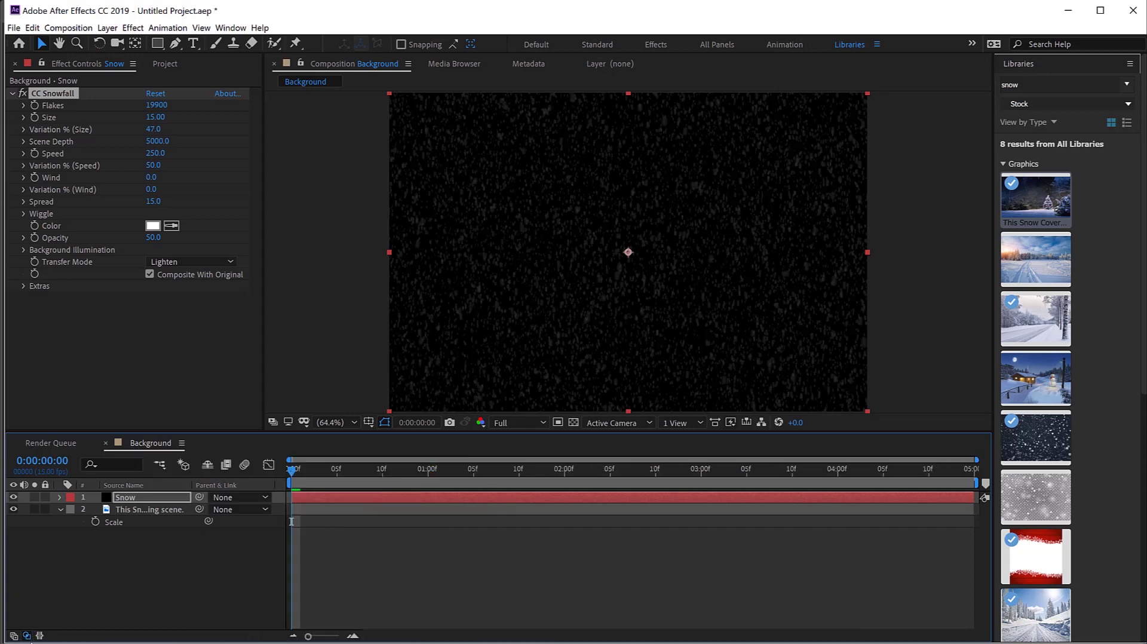
{"action": "left_click", "coordinate": [27, 636]}
{"action": "left_click", "coordinate": [27, 636]}
{"action": "left_click", "coordinate": [28, 635]}
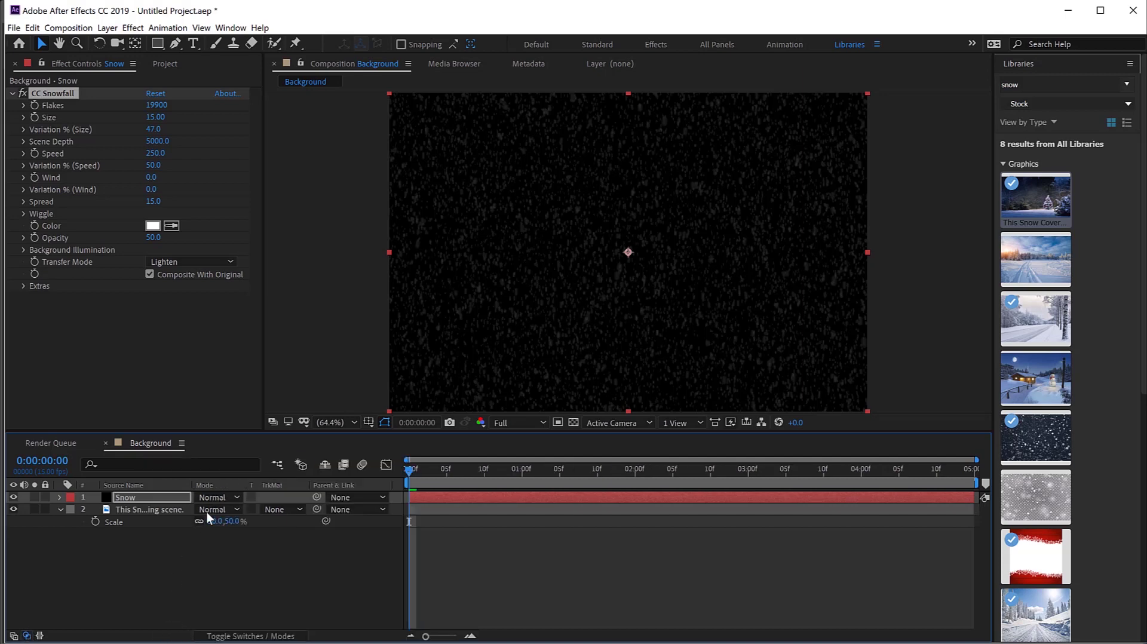
Set the Snow layer's blend mode to Screen so snow shows over the tree.
{"action": "left_click", "coordinate": [236, 497]}
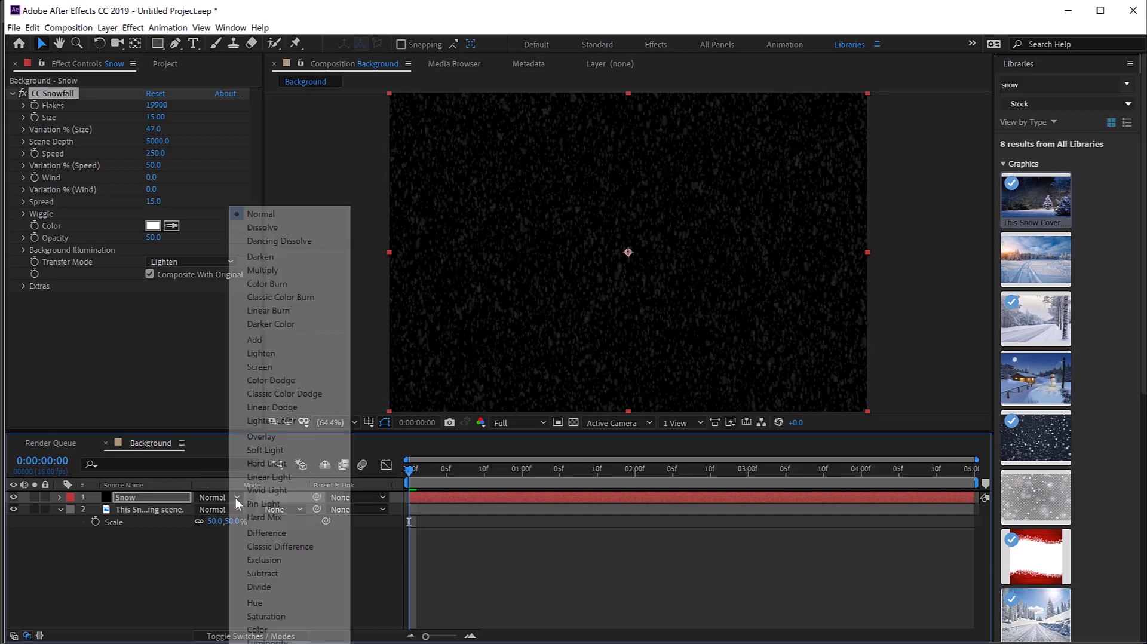
{"action": "left_click", "coordinate": [236, 494]}
{"action": "left_click", "coordinate": [236, 493]}
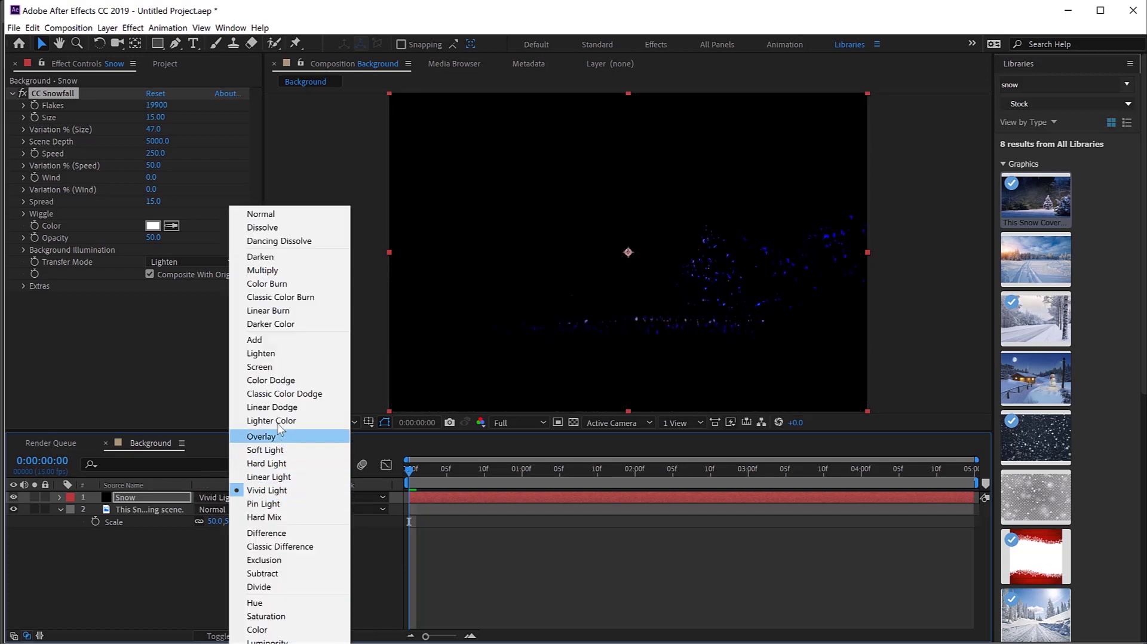
{"action": "left_click", "coordinate": [278, 368]}
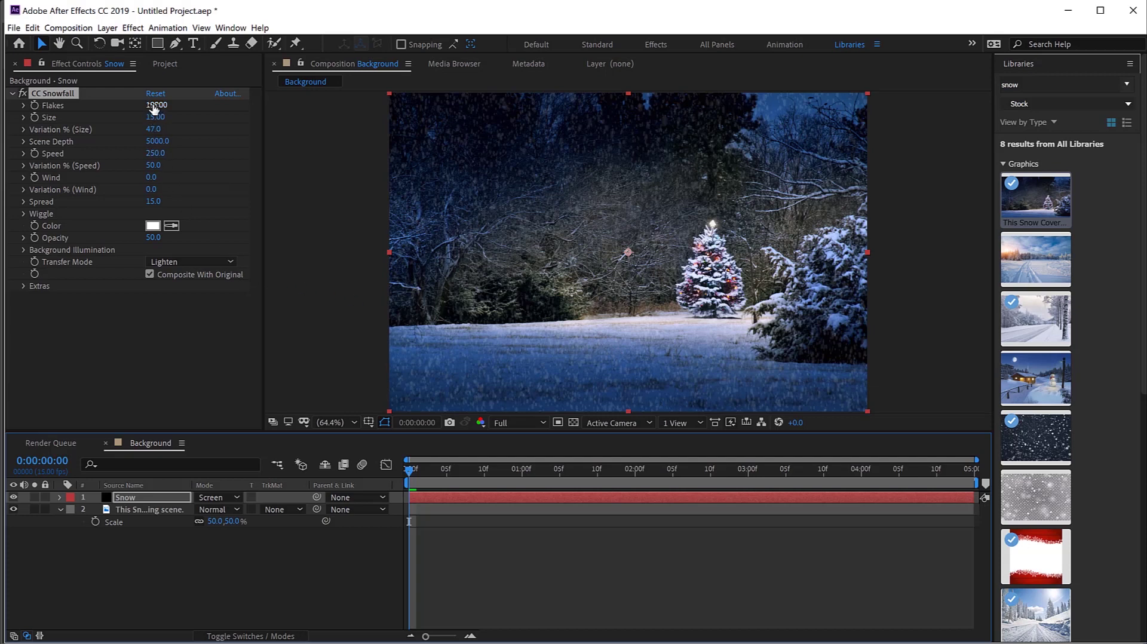
Raise CC Snowfall to 32300 flakes, size 14.99, 28% size variation and Scene Depth 6550.
{"action": "left_click_drag", "start_coordinate": [154, 107], "coordinate": [242, 106]}
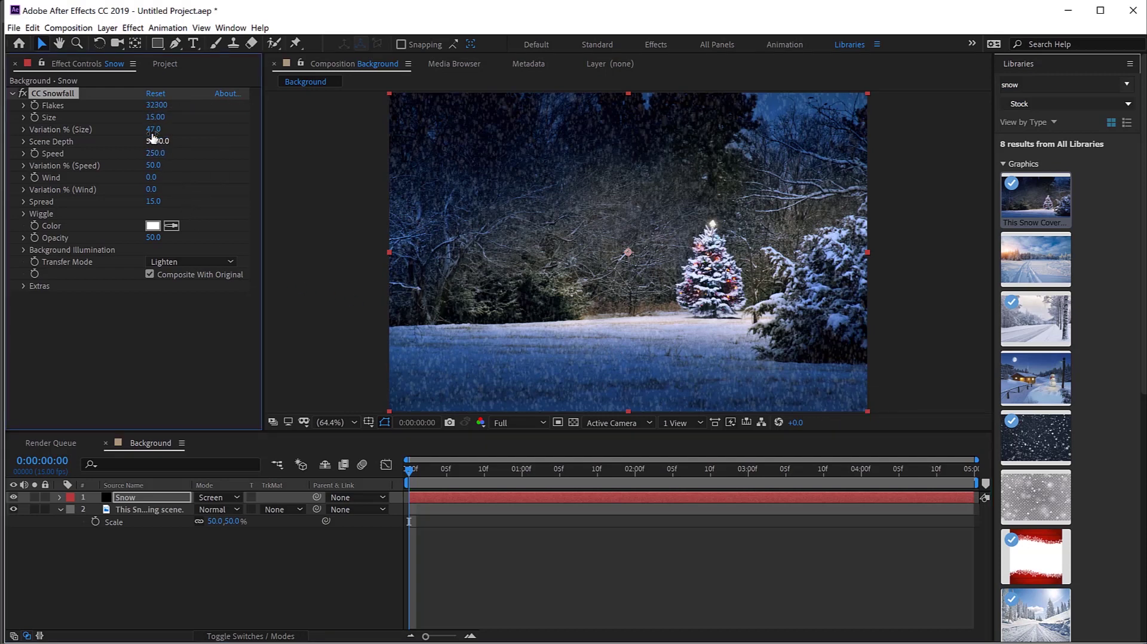
{"action": "mouse_move", "coordinate": [155, 117]}
{"action": "left_mouse_down"}
{"action": "mouse_move", "coordinate": [185, 130]}
{"action": "mouse_move", "coordinate": [134, 137]}
{"action": "mouse_move", "coordinate": [152, 134]}
{"action": "left_mouse_up"}
{"action": "left_click_drag", "start_coordinate": [158, 141], "coordinate": [322, 242]}
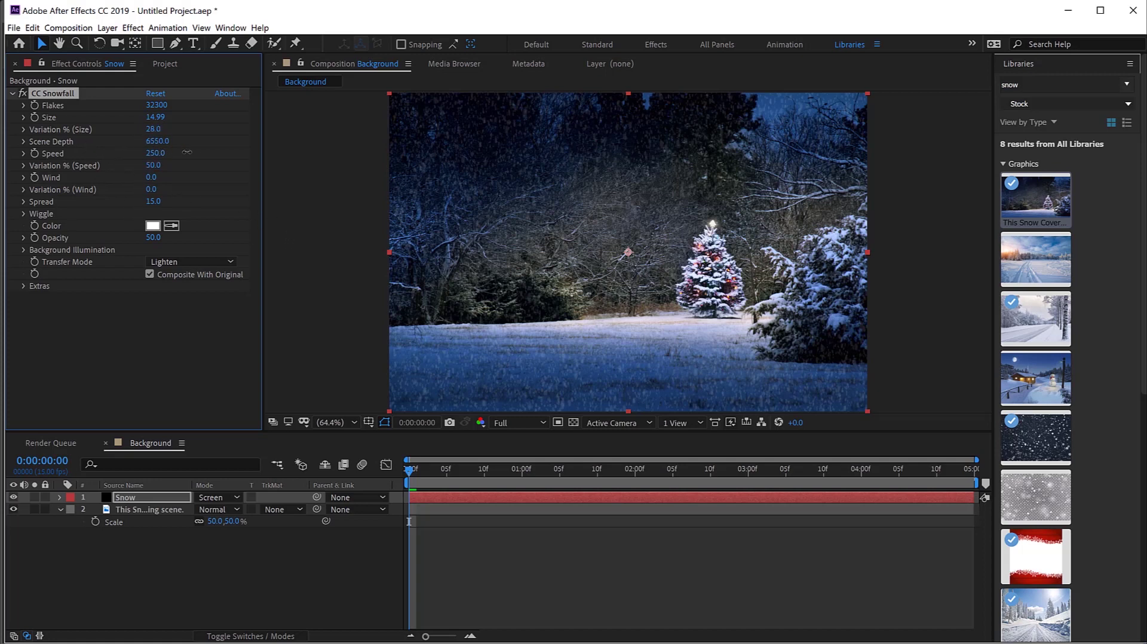
Set CC Snowfall Speed to 230, Wind to 159, Spread to 25.2 and Opacity to 99.
{"action": "mouse_move", "coordinate": [155, 153]}
{"action": "left_mouse_down"}
{"action": "mouse_move", "coordinate": [226, 152]}
{"action": "mouse_move", "coordinate": [148, 159]}
{"action": "left_mouse_up"}
{"action": "left_click_drag", "start_coordinate": [152, 177], "coordinate": [249, 164]}
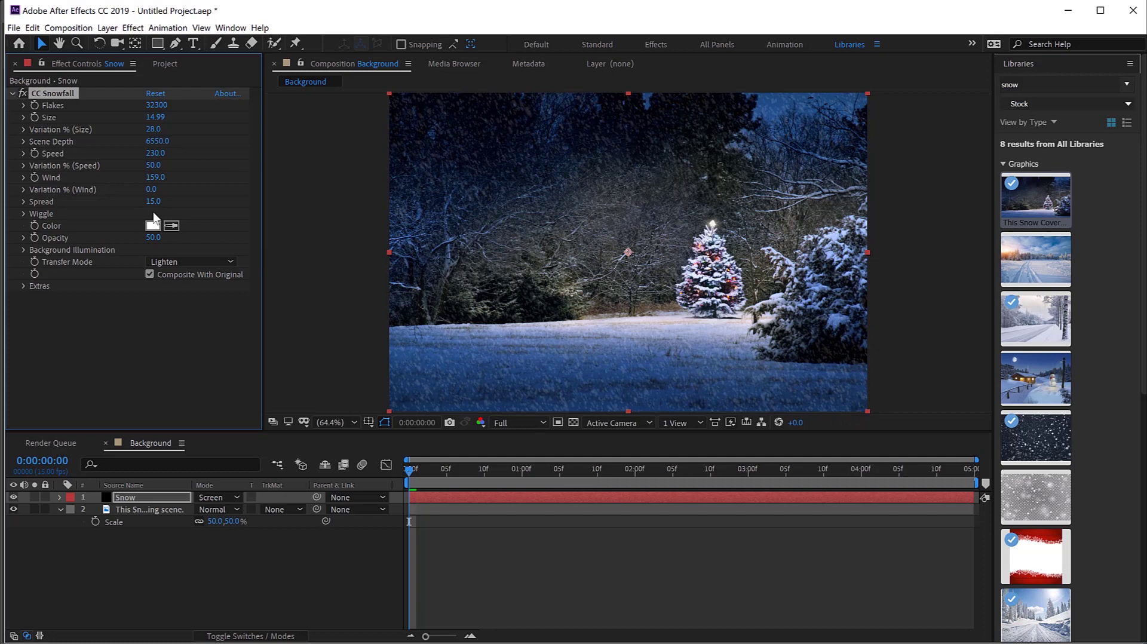
{"action": "left_click_drag", "start_coordinate": [149, 203], "coordinate": [259, 197]}
{"action": "left_click_drag", "start_coordinate": [155, 201], "coordinate": [205, 236]}
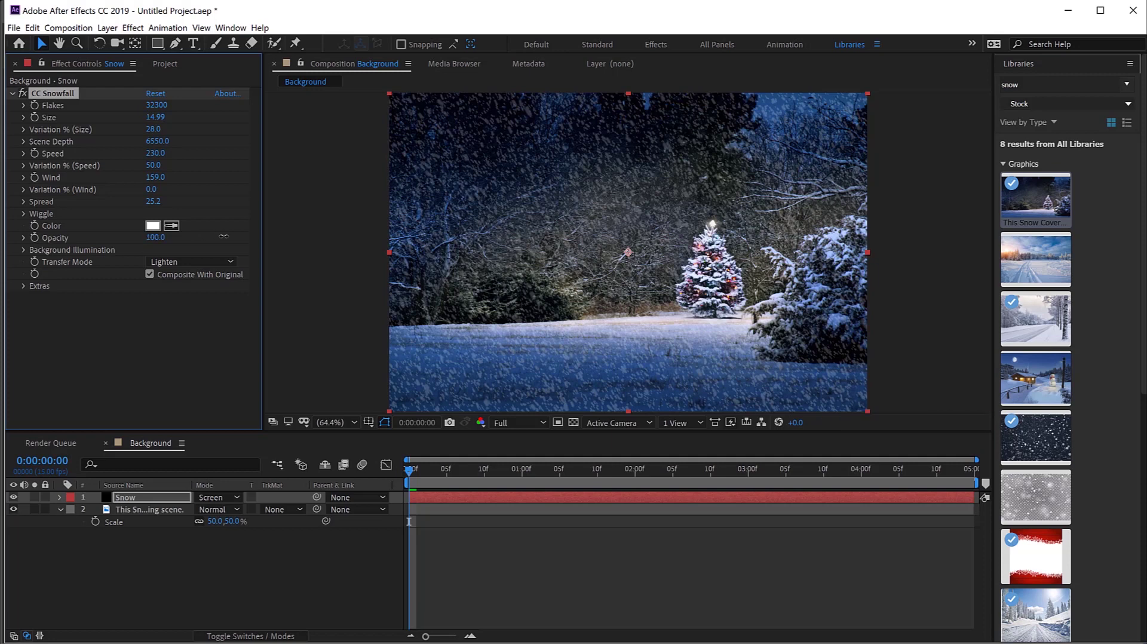
{"action": "left_click_drag", "start_coordinate": [224, 237], "coordinate": [222, 237]}
Expand CC Snowfall Extras and set Ground Level to 20% and Embed Depth to 58%.
{"action": "left_click", "coordinate": [22, 285]}
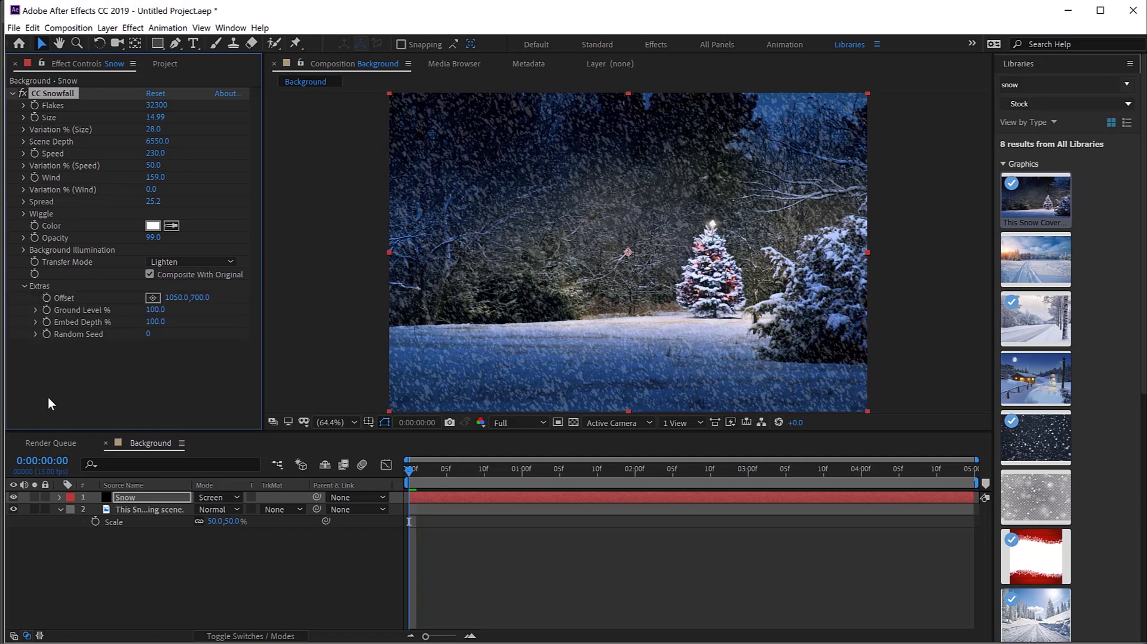
{"action": "left_click_drag", "start_coordinate": [151, 309], "coordinate": [130, 319]}
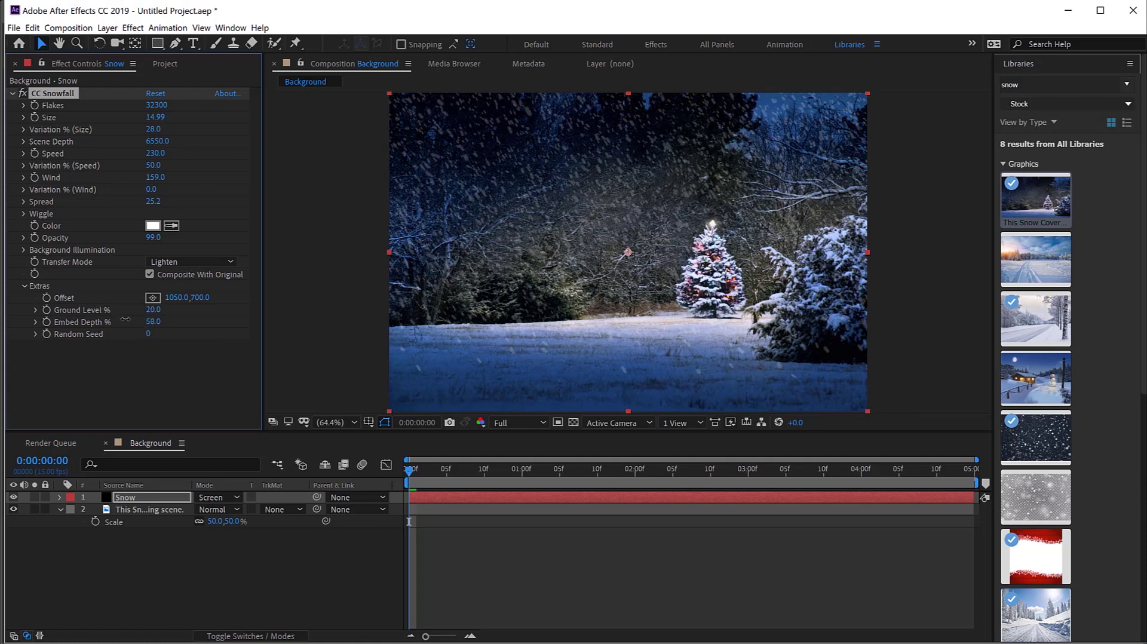
{"action": "mouse_move", "coordinate": [149, 312]}
{"action": "left_mouse_down"}
{"action": "mouse_move", "coordinate": [161, 308]}
{"action": "mouse_move", "coordinate": [148, 310]}
{"action": "left_mouse_up"}
Set the viewer to 100% and save the frame as layered Background.psd in the Snow folder.
{"action": "left_click", "coordinate": [353, 420]}
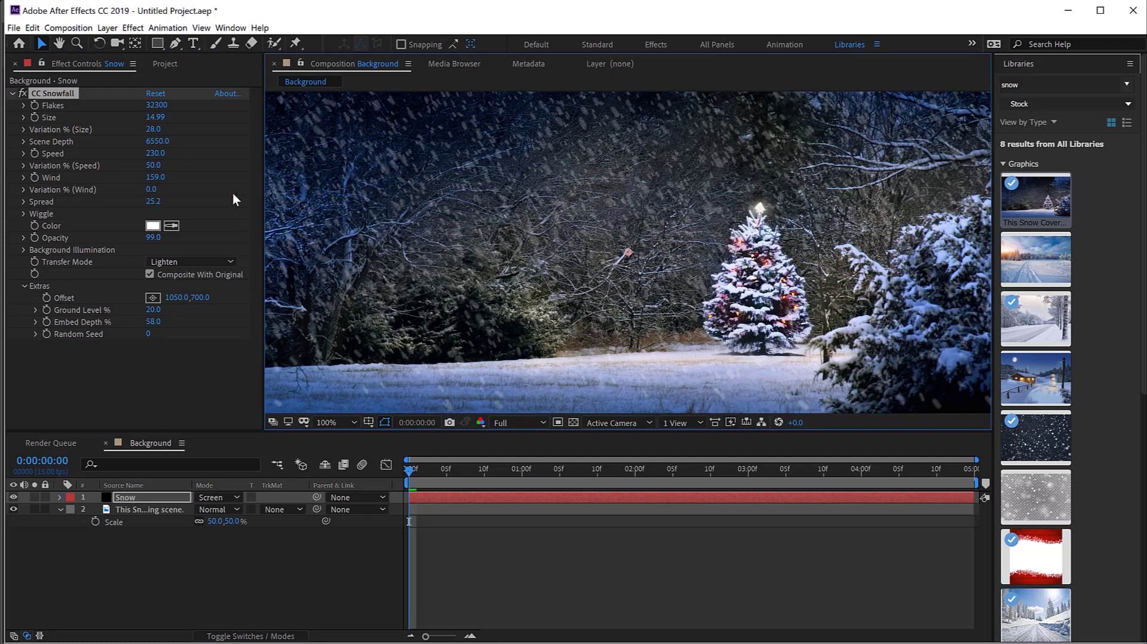
{"action": "left_click", "coordinate": [87, 30]}
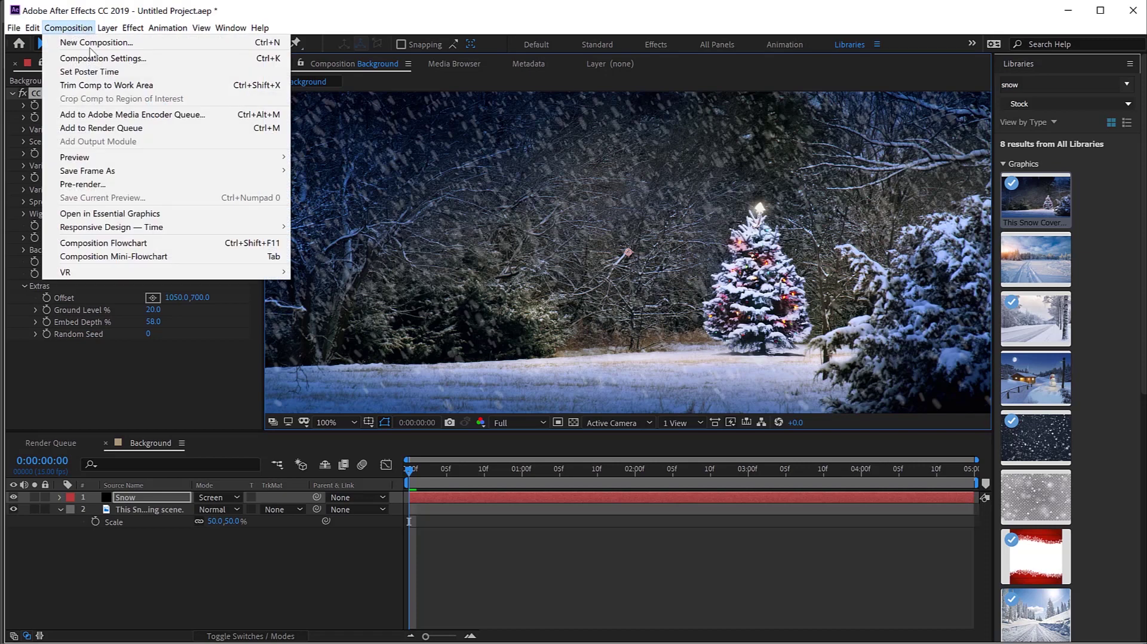
{"action": "mouse_move", "coordinate": [100, 172]}
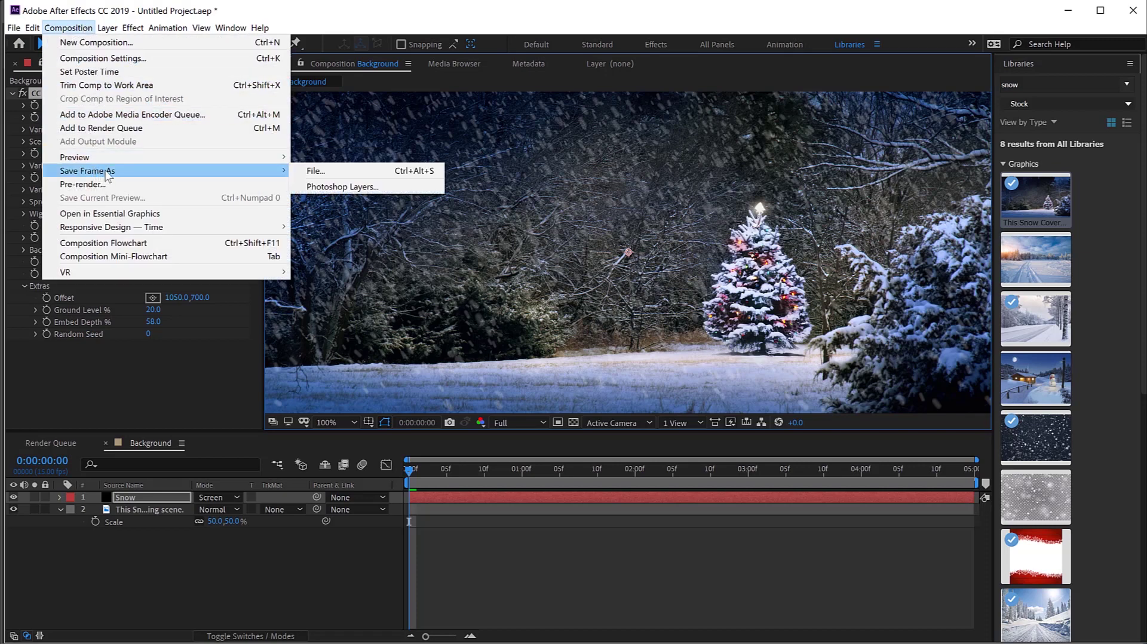
{"action": "left_click", "coordinate": [346, 188]}
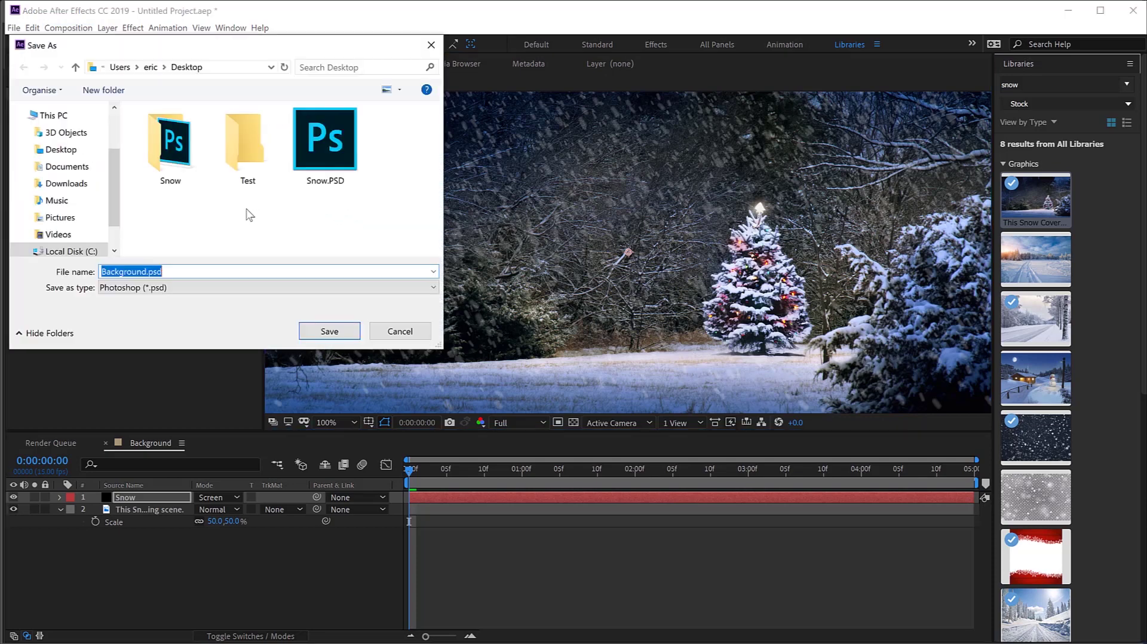
{"action": "type", "text": "Snow"}
{"action": "key", "text": "Return"}
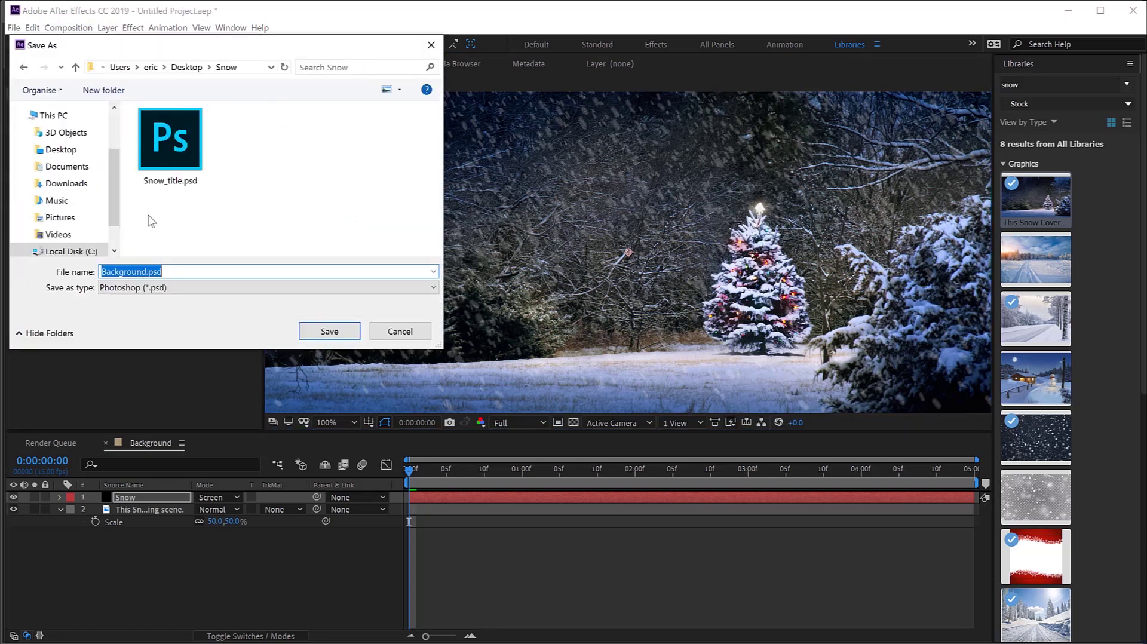
Open Background.PSD from the Snow folder in Photoshop.
{"action": "left_click", "coordinate": [336, 333]}
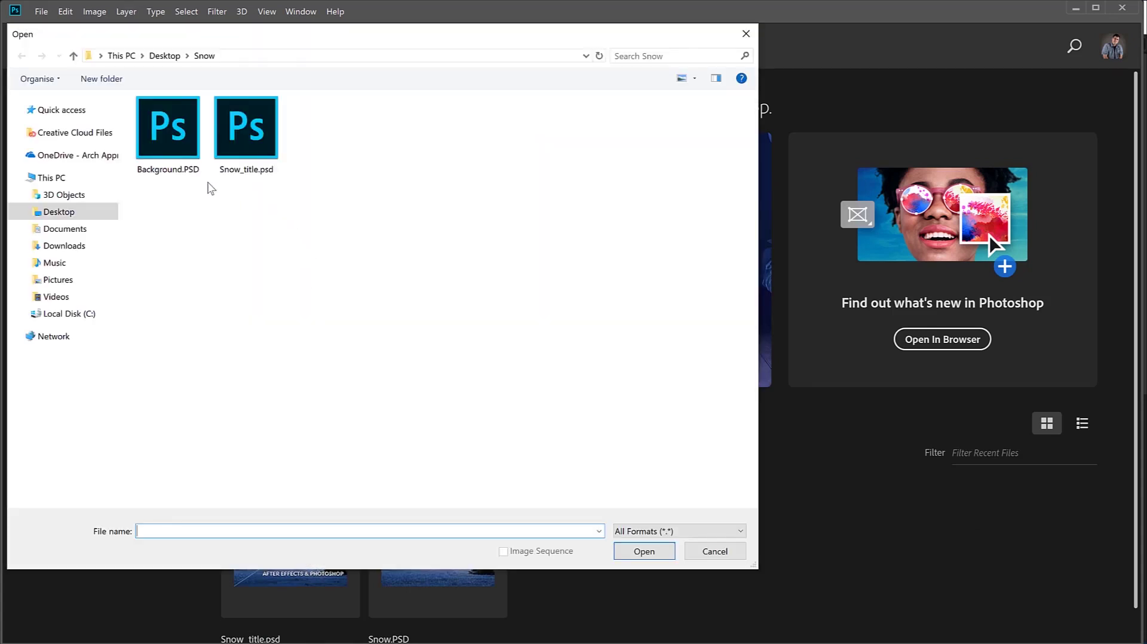
{"action": "left_click", "coordinate": [184, 149]}
{"action": "left_click", "coordinate": [633, 551]}
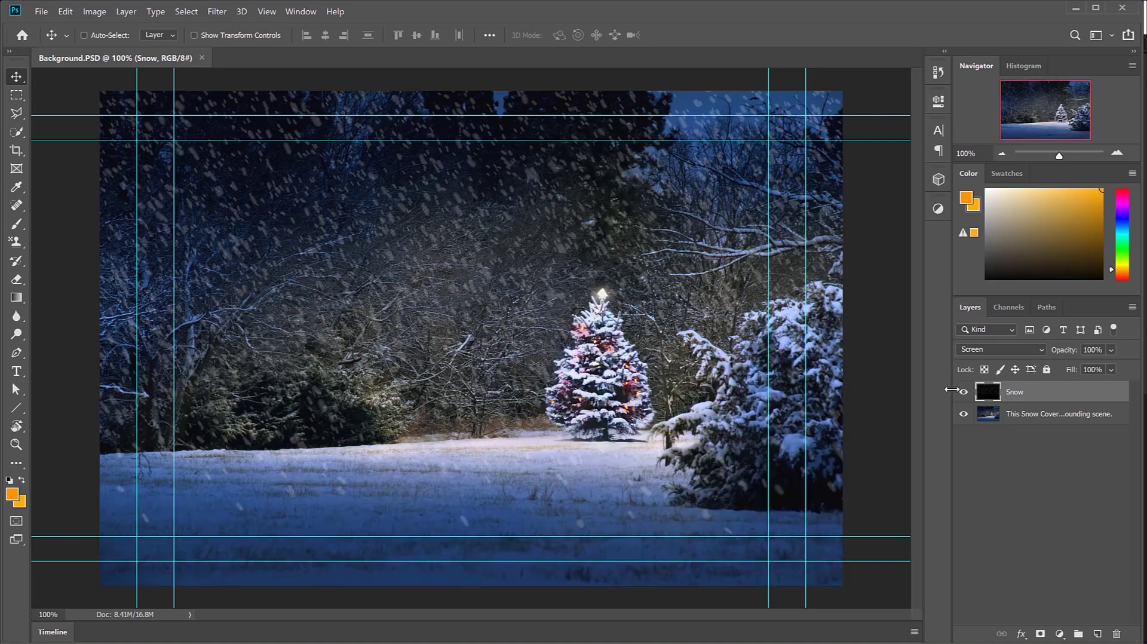
Compare with the Snow layer hidden, clear the canvas guides, and set Snow opacity to 78%.
{"action": "left_click", "coordinate": [964, 392]}
{"action": "left_click", "coordinate": [963, 392]}
{"action": "left_click", "coordinate": [266, 11]}
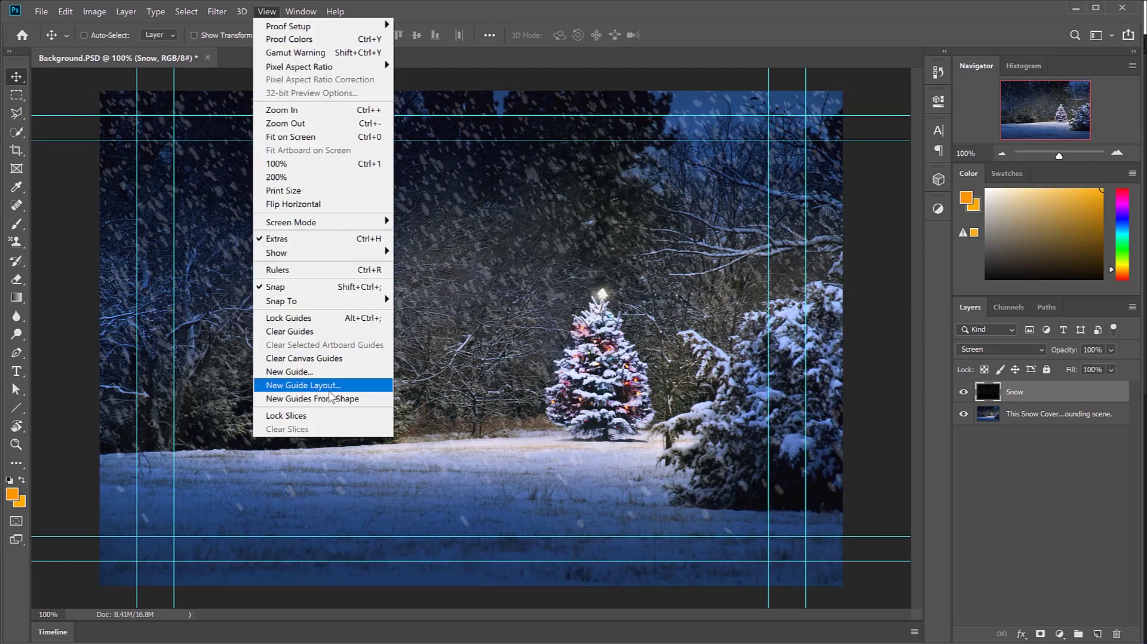
{"action": "left_click", "coordinate": [335, 358]}
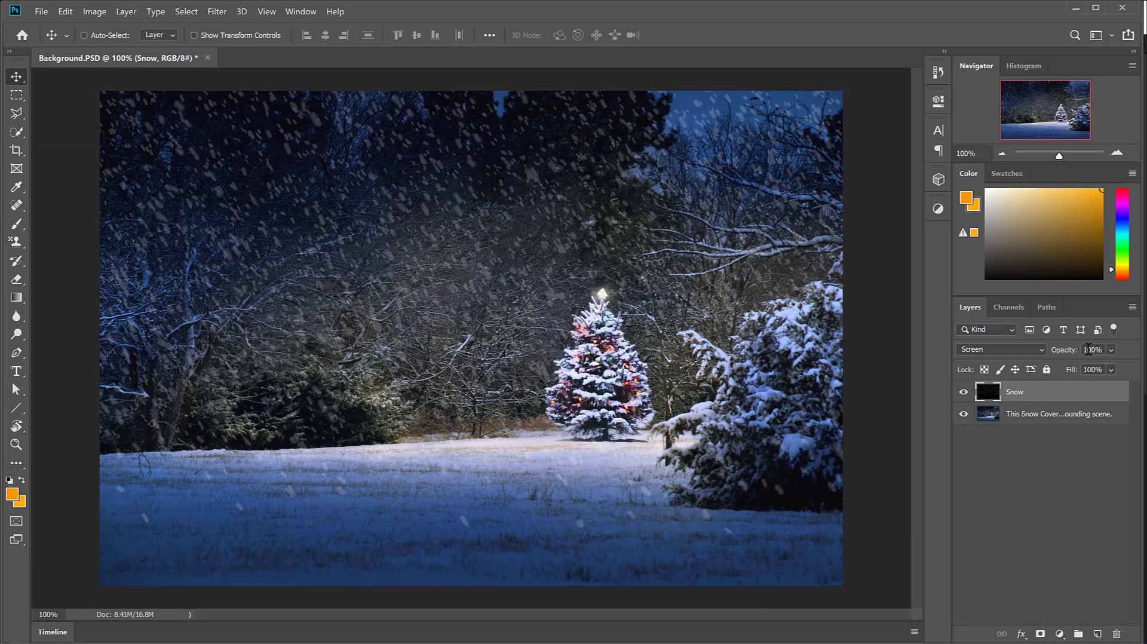
{"action": "mouse_move", "coordinate": [1066, 351]}
{"action": "left_mouse_down"}
{"action": "mouse_move", "coordinate": [1038, 353]}
{"action": "mouse_move", "coordinate": [1051, 353]}
{"action": "left_mouse_up"}
Add a Levels adjustment clipped to the Snow layer, set to 0 / 0.63 / 126.
{"action": "left_click", "coordinate": [1059, 634]}
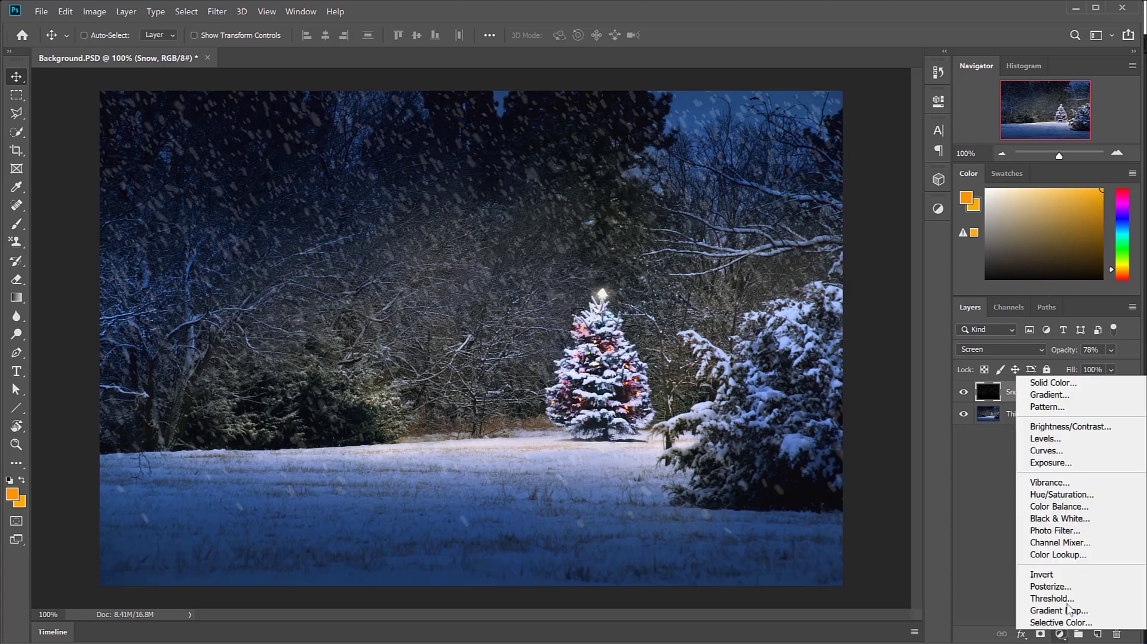
{"action": "left_click", "coordinate": [1072, 442]}
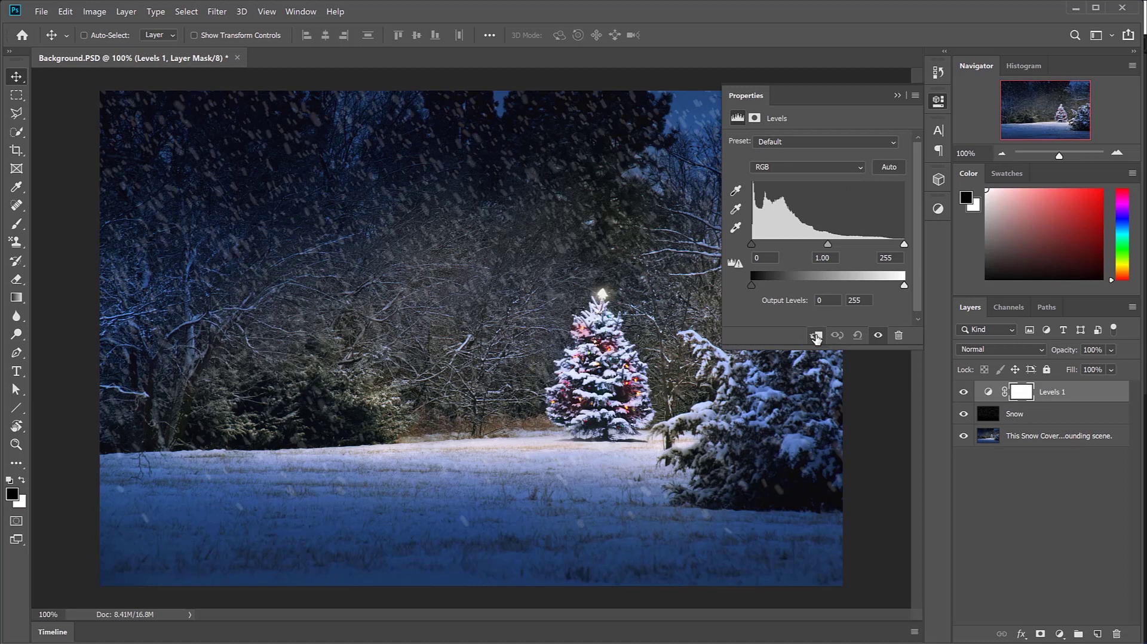
{"action": "left_click", "coordinate": [815, 336]}
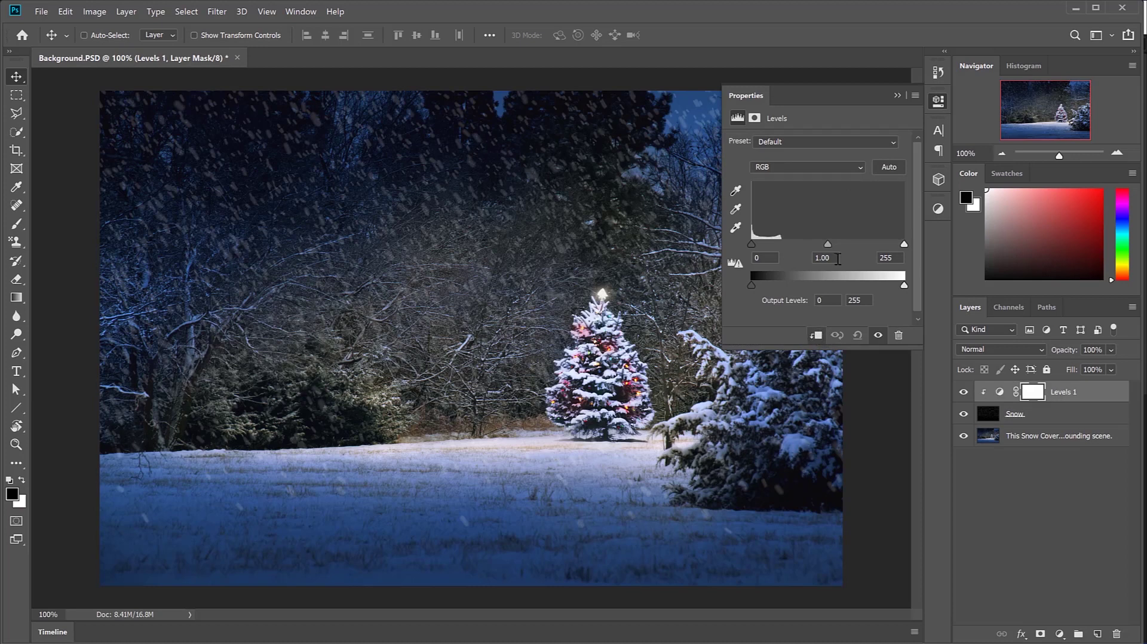
{"action": "left_click_drag", "start_coordinate": [827, 244], "coordinate": [802, 250]}
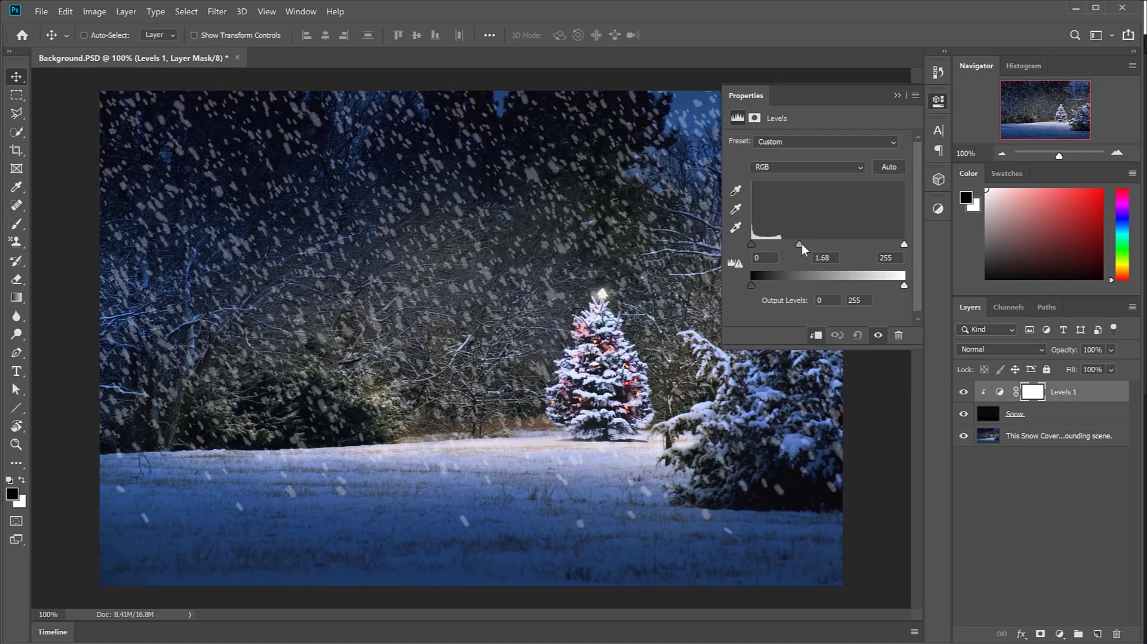
{"action": "left_click_drag", "start_coordinate": [904, 245], "coordinate": [801, 245]}
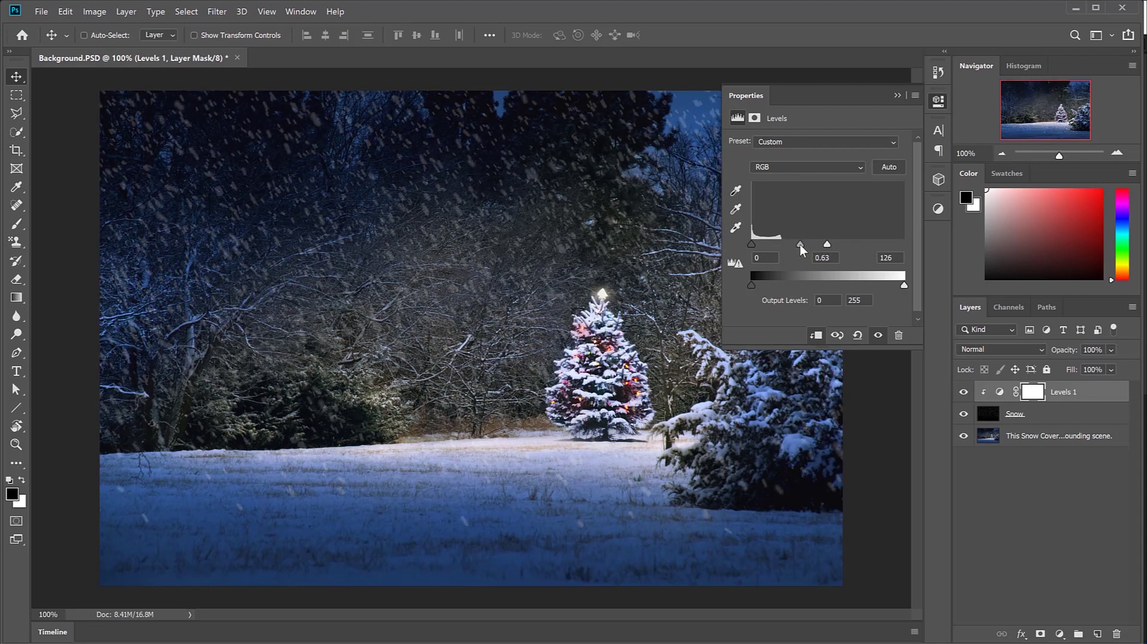
{"action": "left_click", "coordinate": [898, 96]}
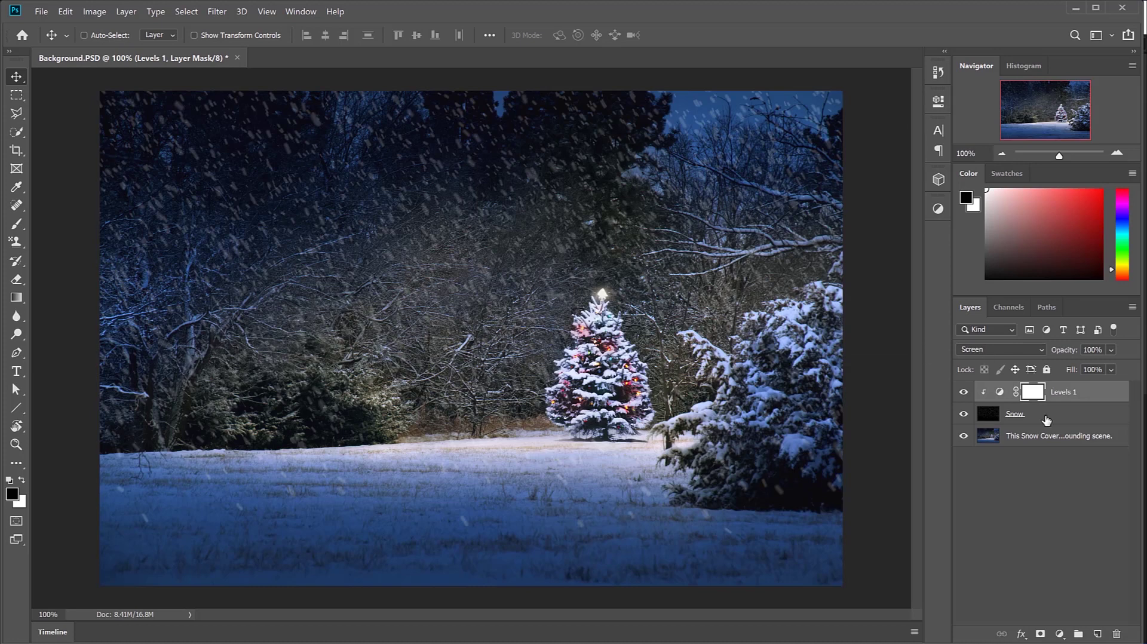
Add a layer mask to the Snow layer and set up a size-90 brush.
{"action": "left_click", "coordinate": [1047, 417]}
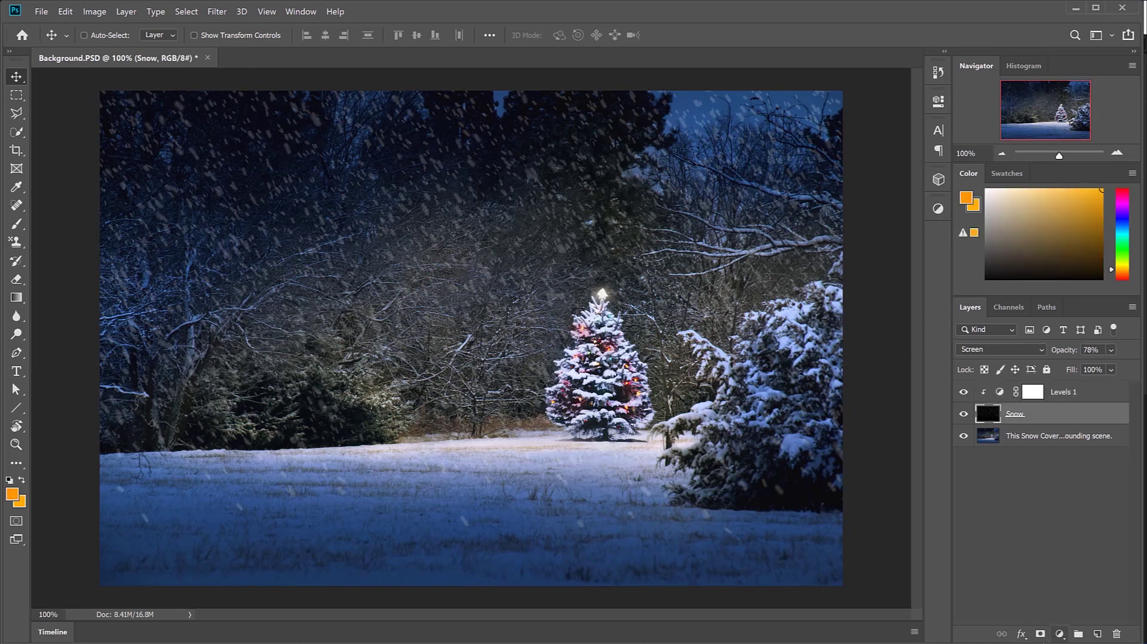
{"action": "left_click", "coordinate": [1040, 634]}
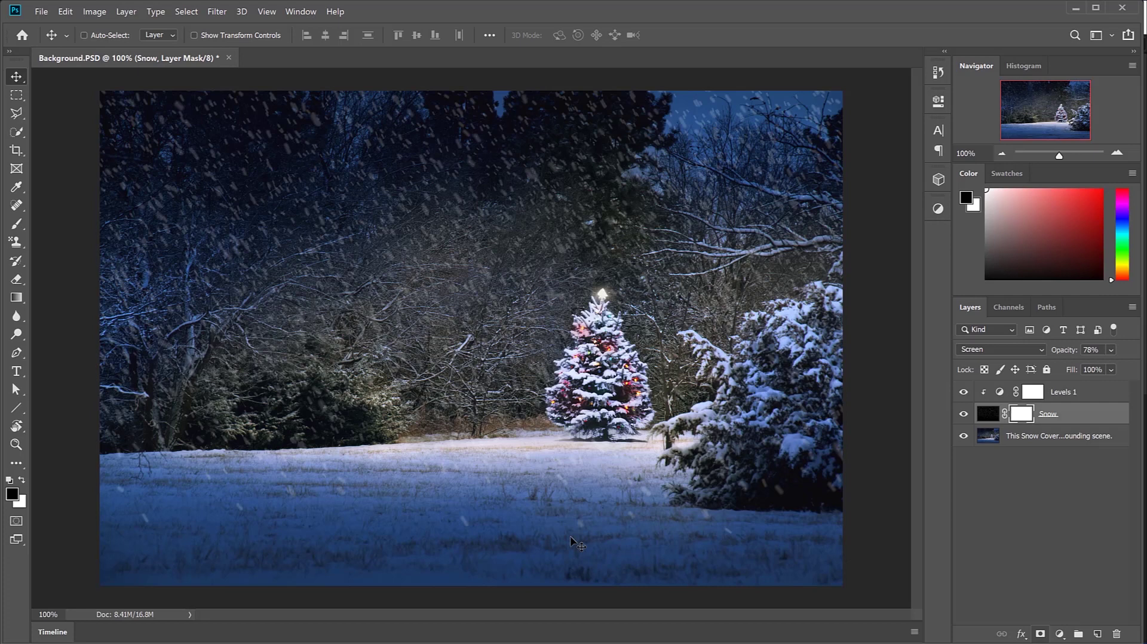
{"action": "left_click", "coordinate": [16, 224]}
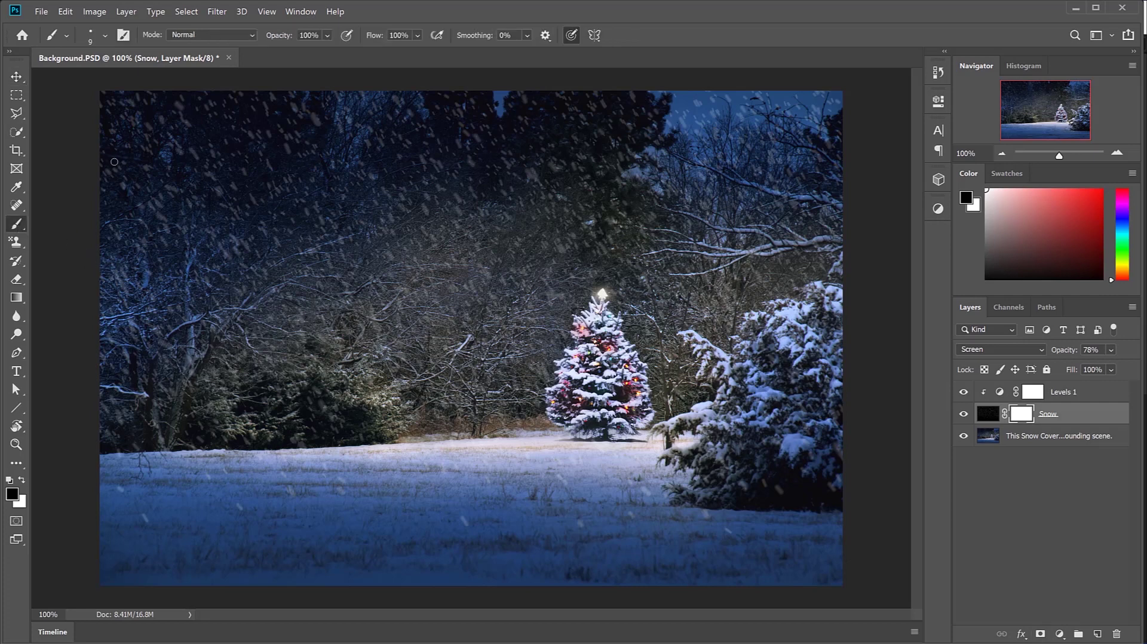
{"action": "key", "text": "bracketright"}
{"action": "key", "text": "bracketright"}
{"action": "key", "text": "bracketright"}
{"action": "key", "text": "bracketright"}
{"action": "key", "text": "bracketright"}
{"action": "key", "text": "bracketright"}
{"action": "key", "text": "bracketright"}
{"action": "key", "text": "bracketright"}
{"action": "key", "text": "bracketright"}
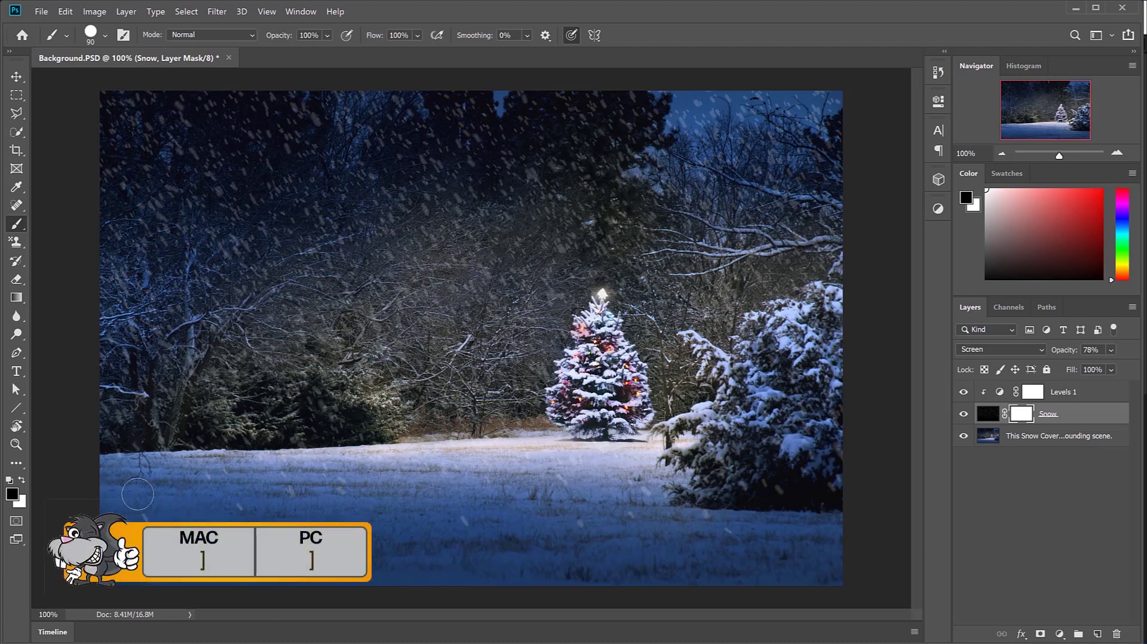